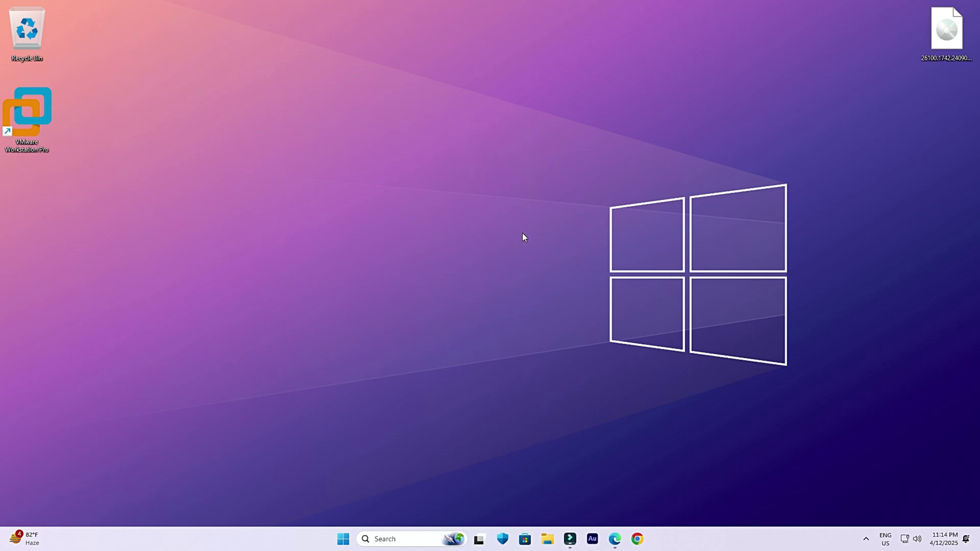
Step: Open Google Chrome and search Google for "windows 11 iot download"
click(637, 539)
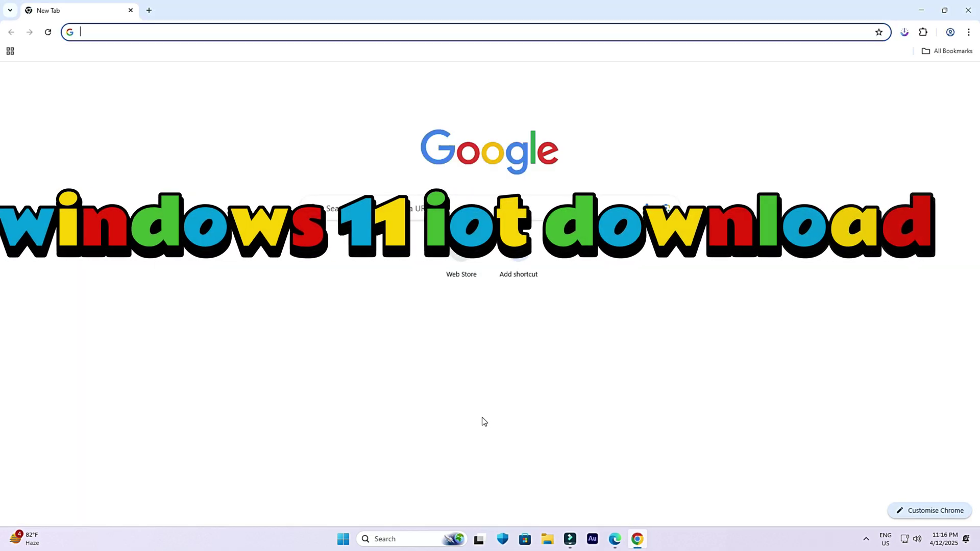
text(windows)
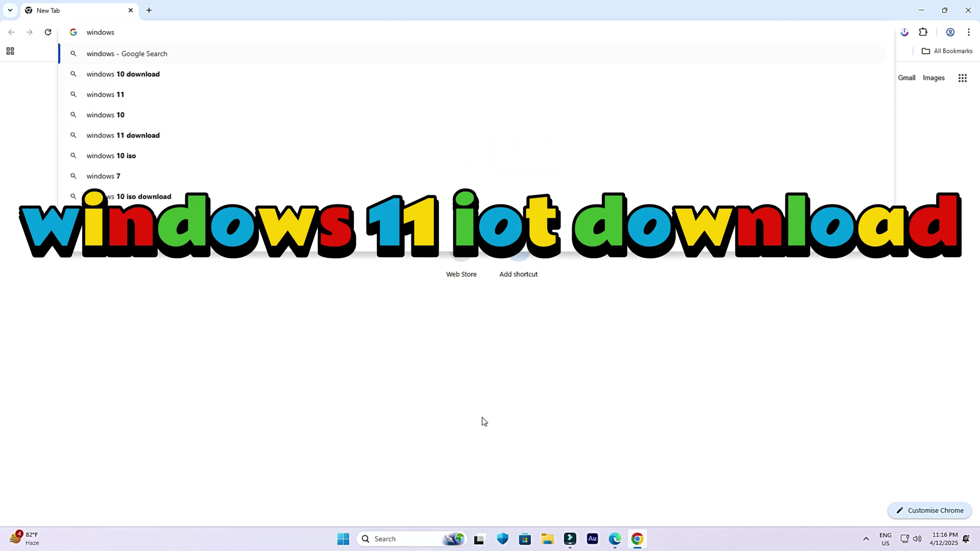
text( 11 iot )
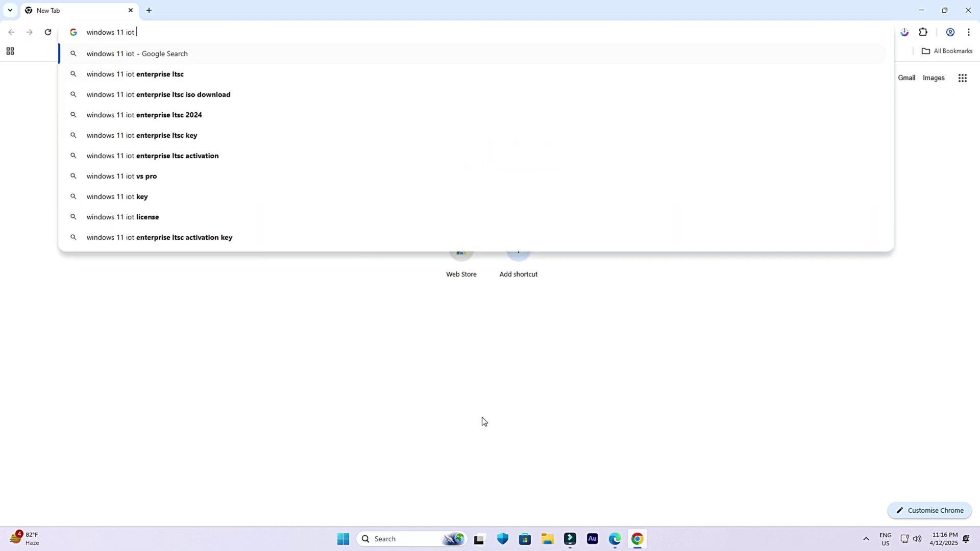
text(download)
key(Return)
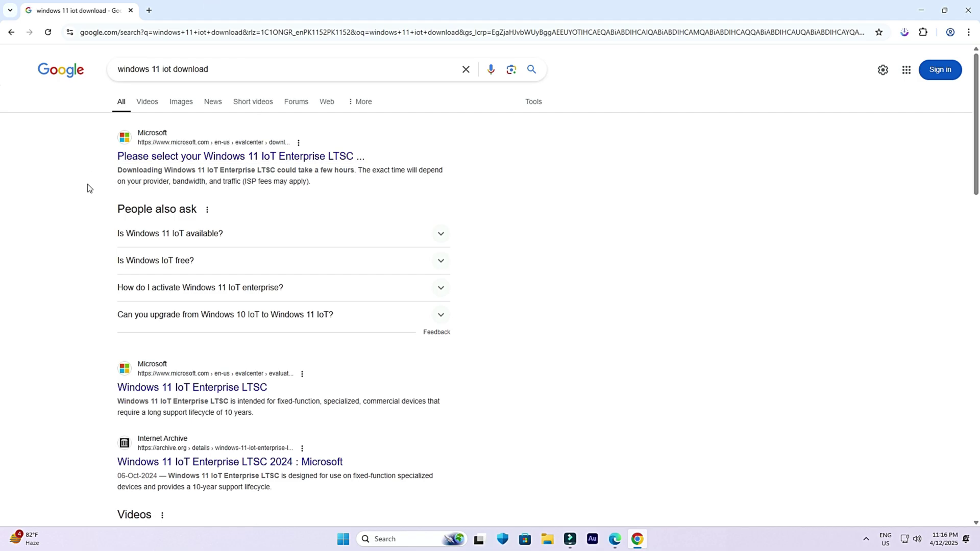
Step: Request the x64 or AMD64 Windows 11 IoT Enterprise LTSC ISO from Microsoft's Evaluation Center, then minimise the browser and dismiss the download dialog
click(218, 157)
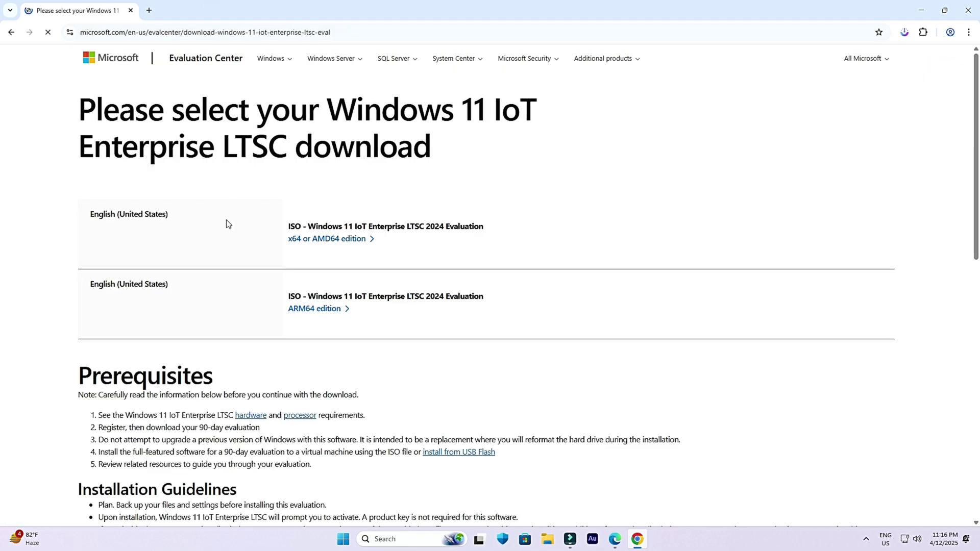
click(352, 240)
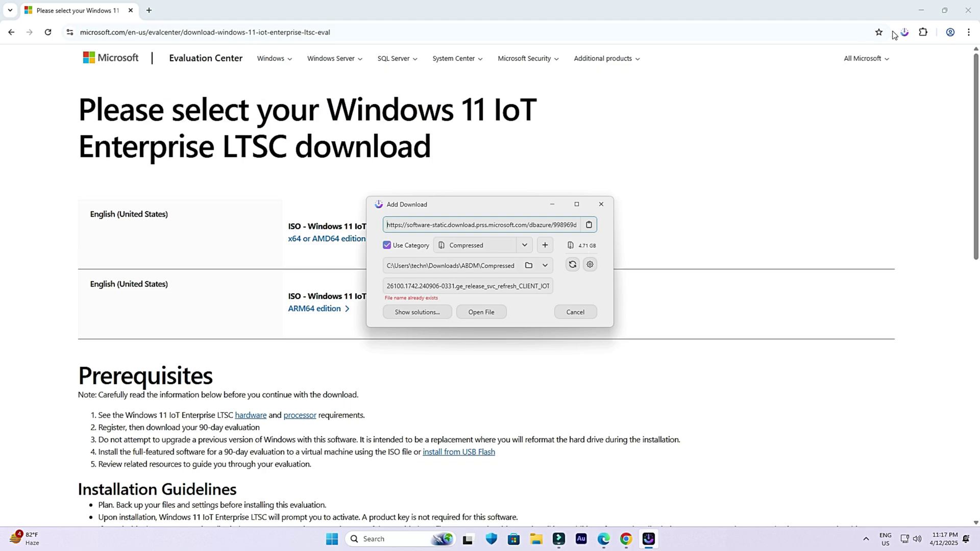
click(922, 11)
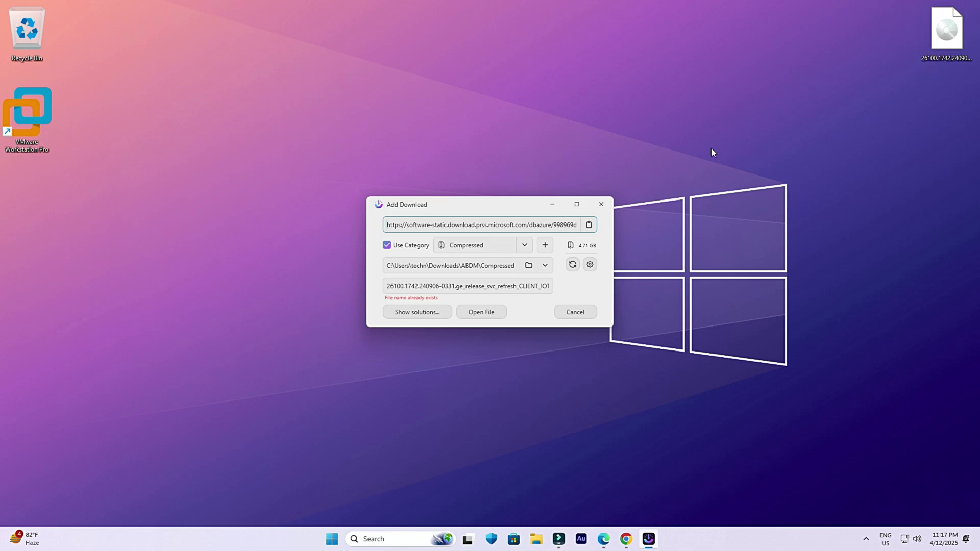
click(601, 204)
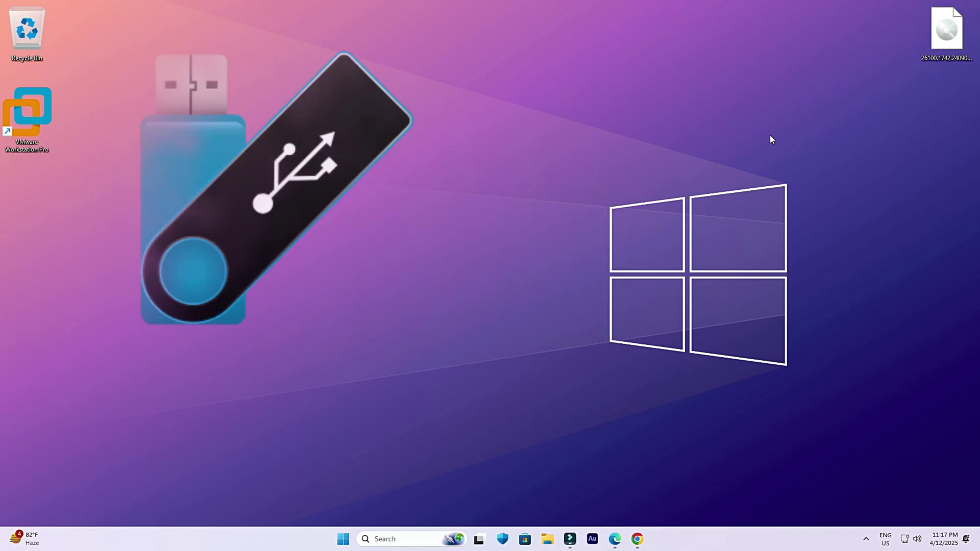
Step: Quick-format the USB (E:) drive in File Explorer as FAT32 with a 16-kilobyte allocation unit size, then close the format dialog and File Explorer
click(548, 538)
click(39, 306)
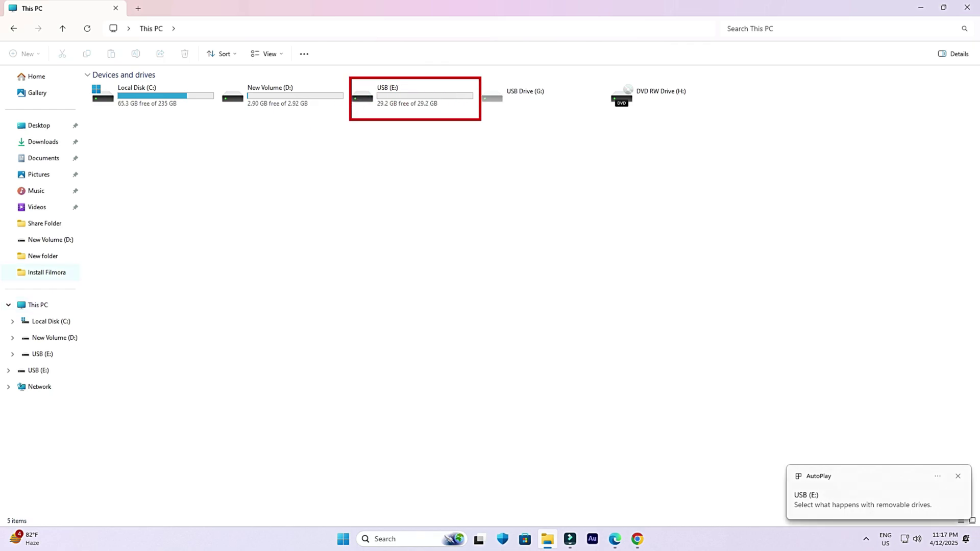
click(380, 97)
right_click(381, 97)
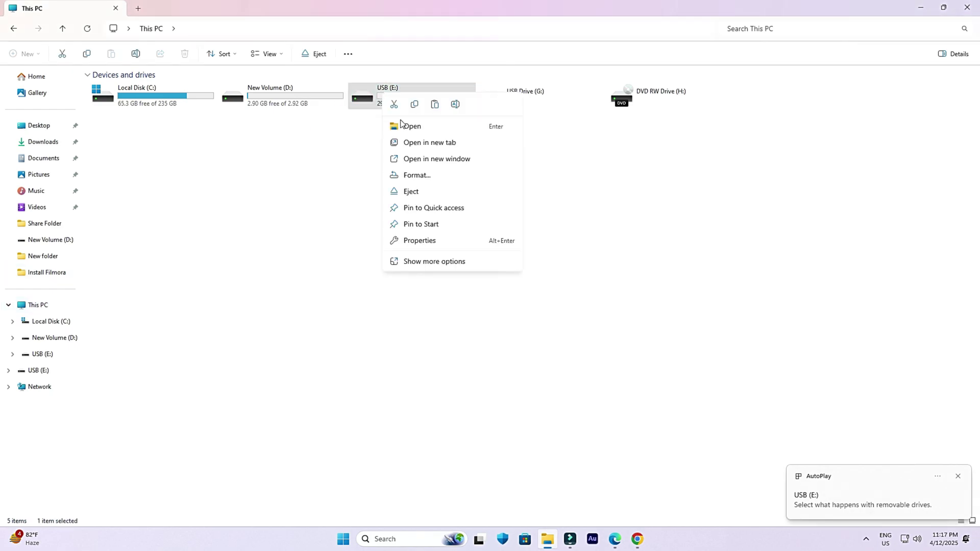
click(428, 177)
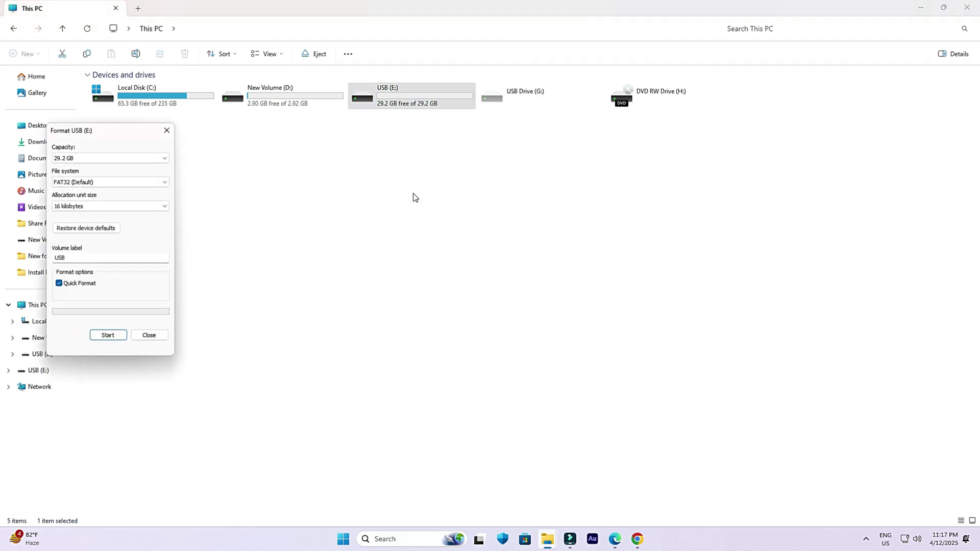
click(122, 334)
click(521, 265)
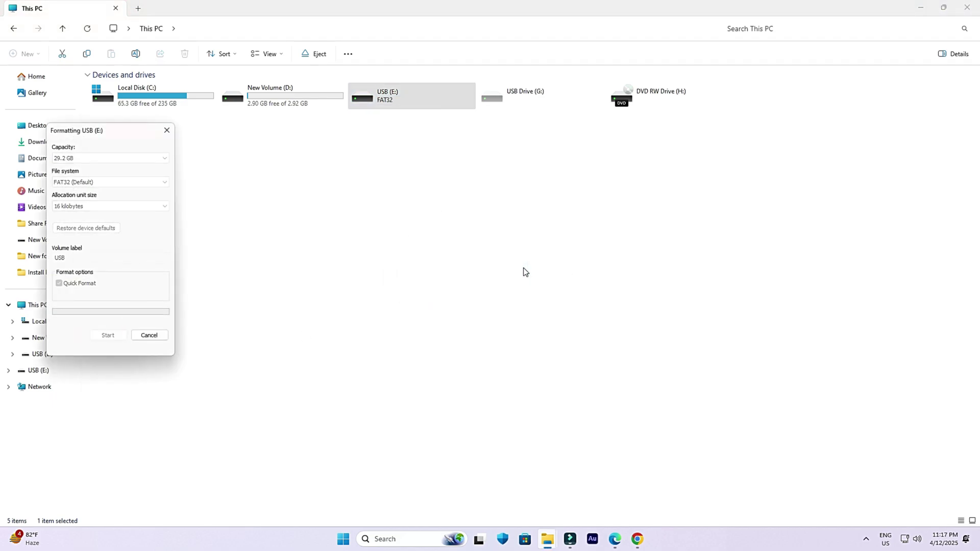
click(535, 268)
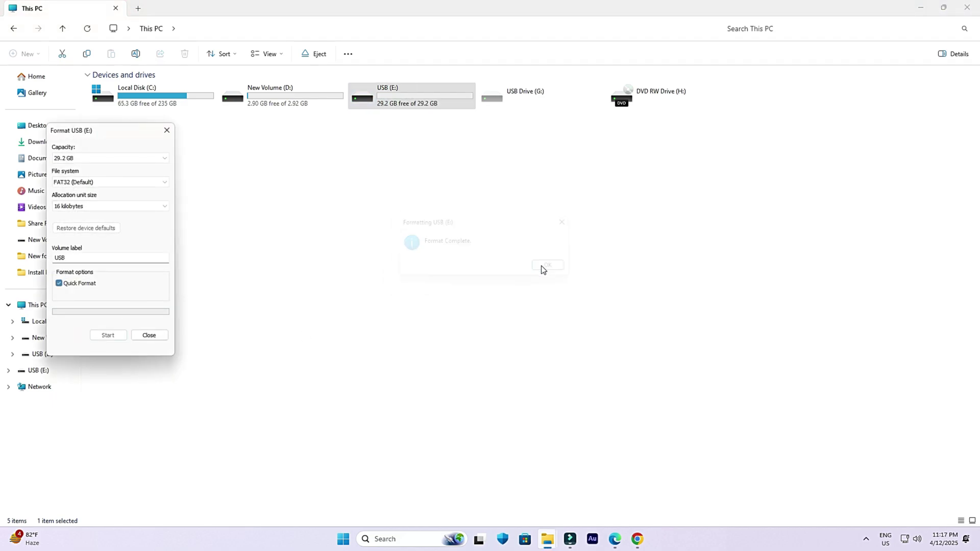
click(163, 337)
click(966, 7)
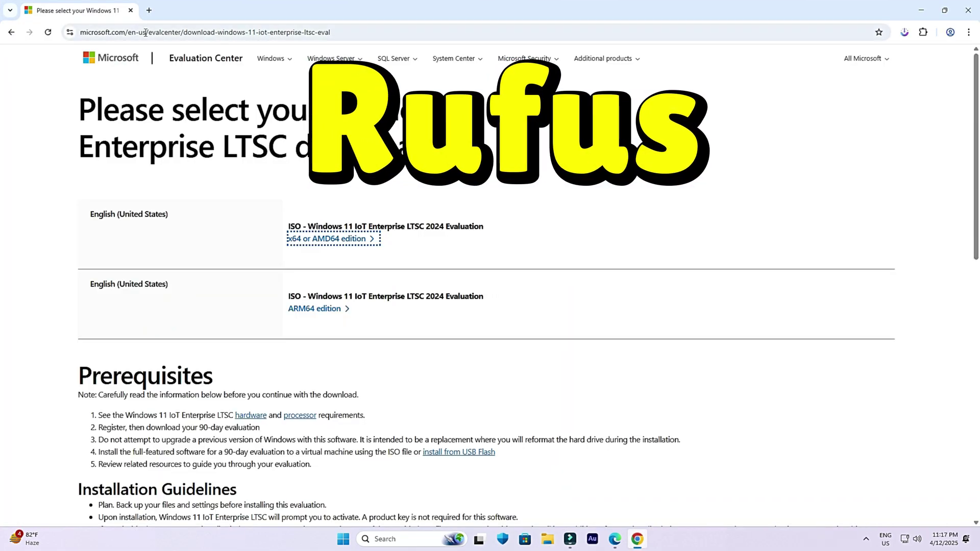
Step: Search Google in Chrome for "rufus" and open the official rufus.ie website
click(146, 33)
key(BackSpace)
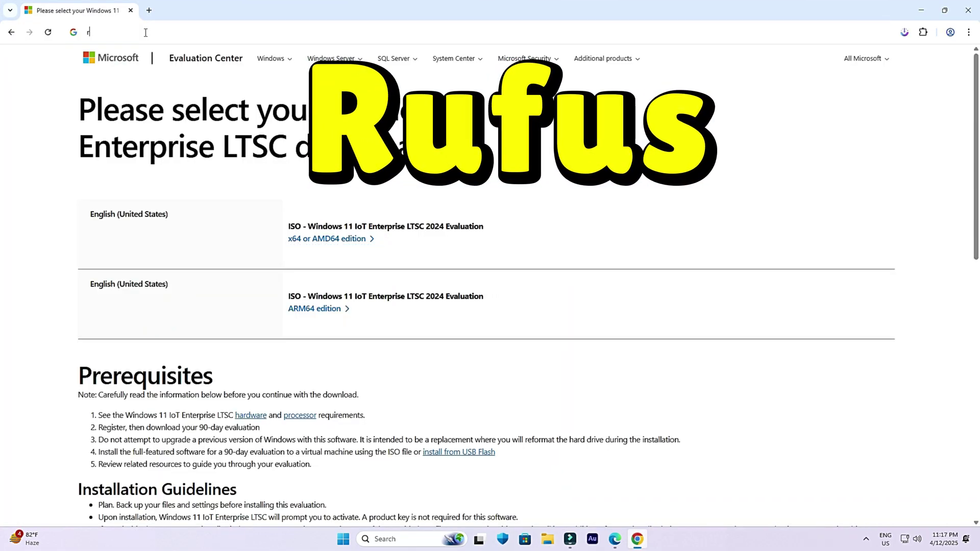
text(rufus)
key(Return)
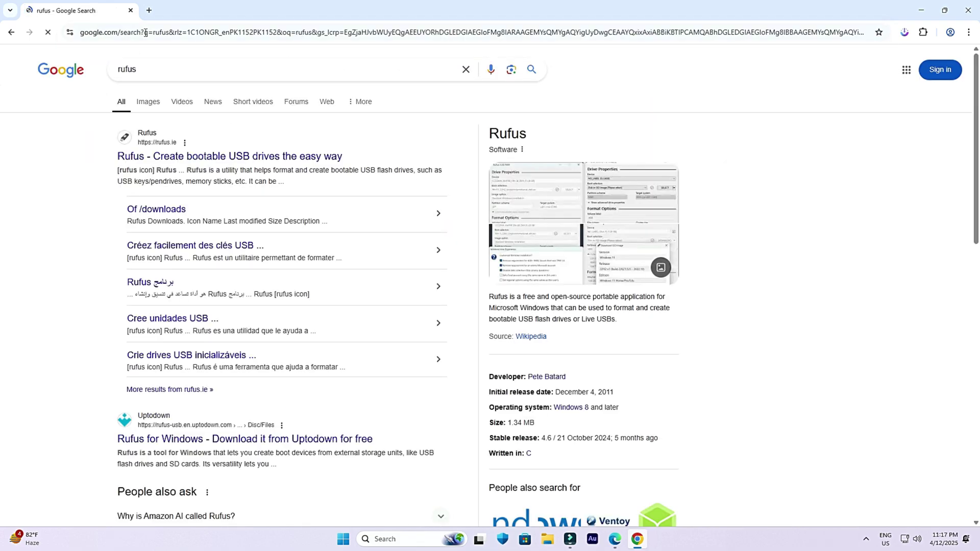
click(216, 156)
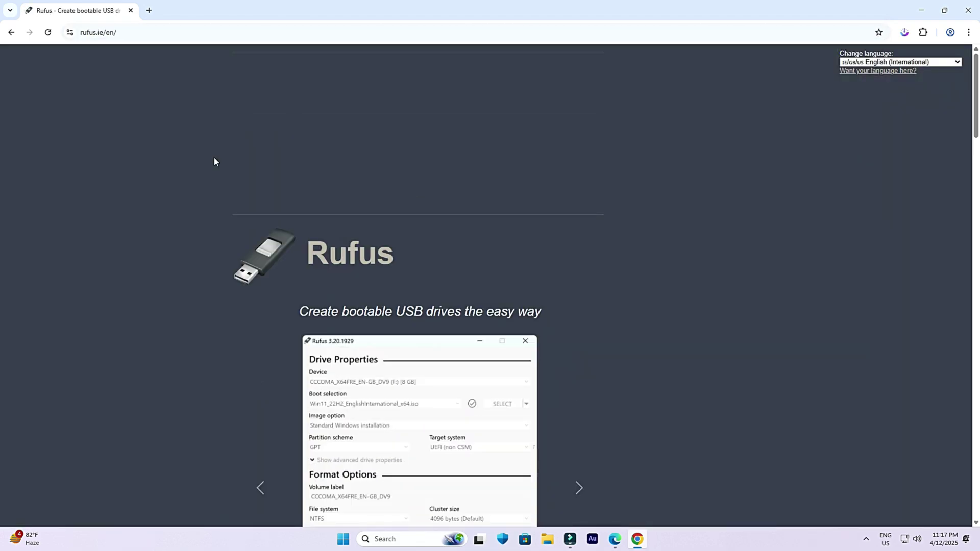
Step: Download the standard Windows x64 release rufus-4.7.exe from the latest releases and run it
scroll(214, 161, down, 10)
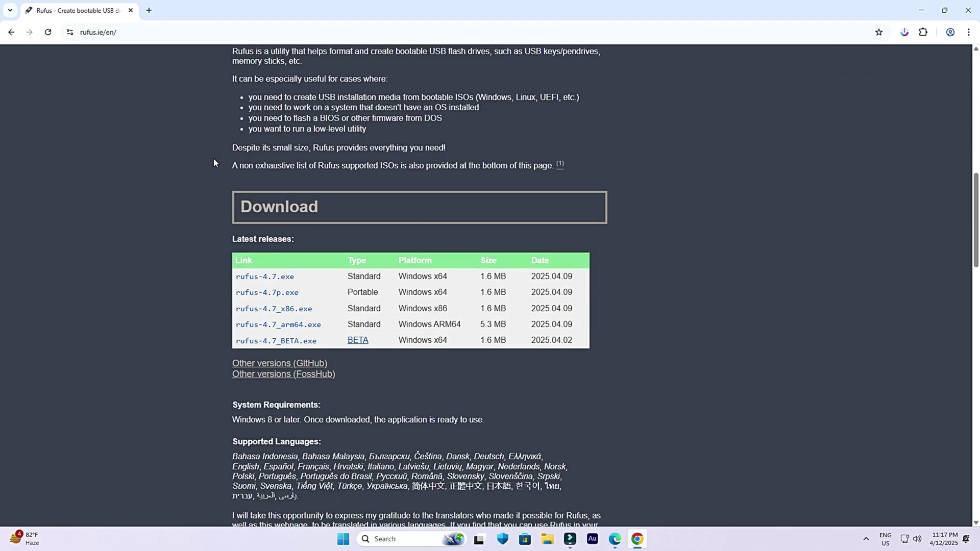
click(274, 278)
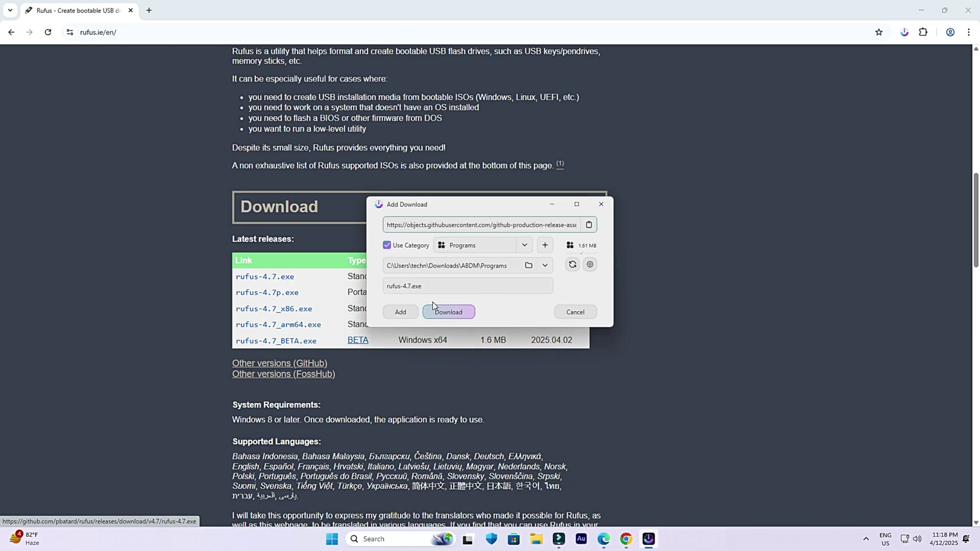
click(434, 308)
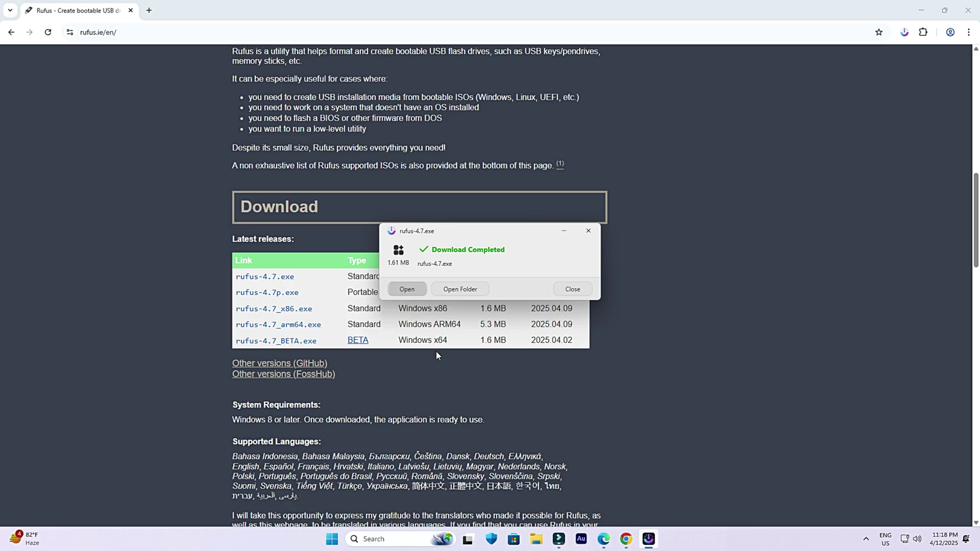
key(Return)
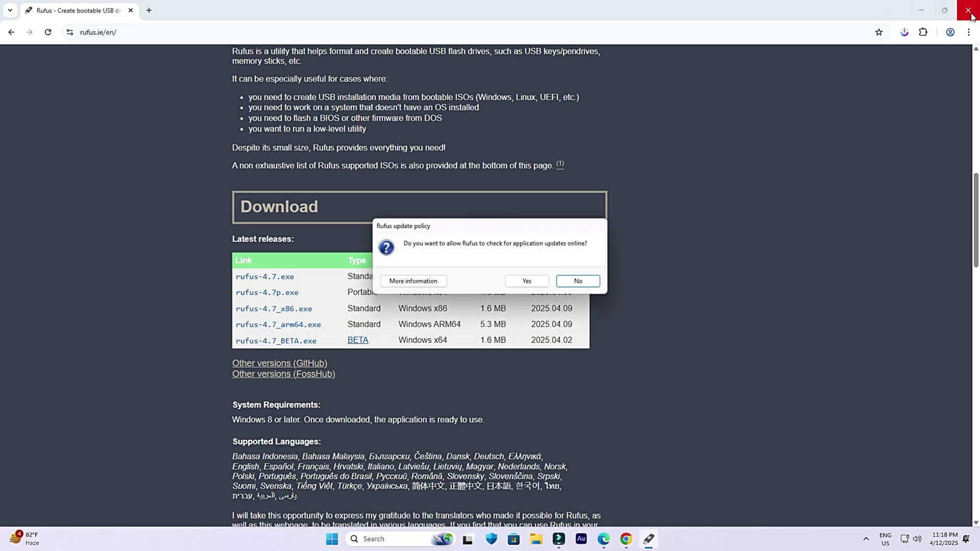
Step: Close the browser, allow Rufus to check for application updates online, and reposition the Rufus window higher on the desktop
click(968, 12)
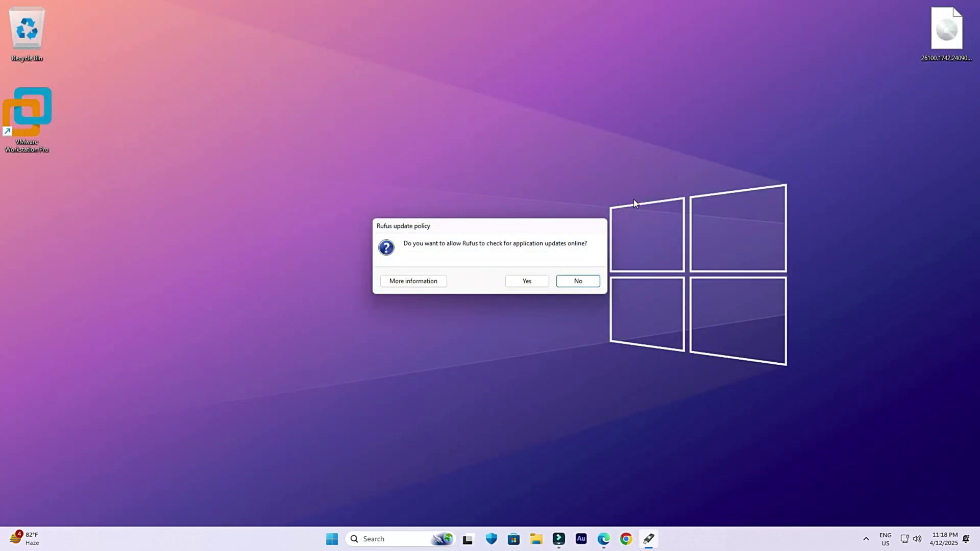
click(532, 283)
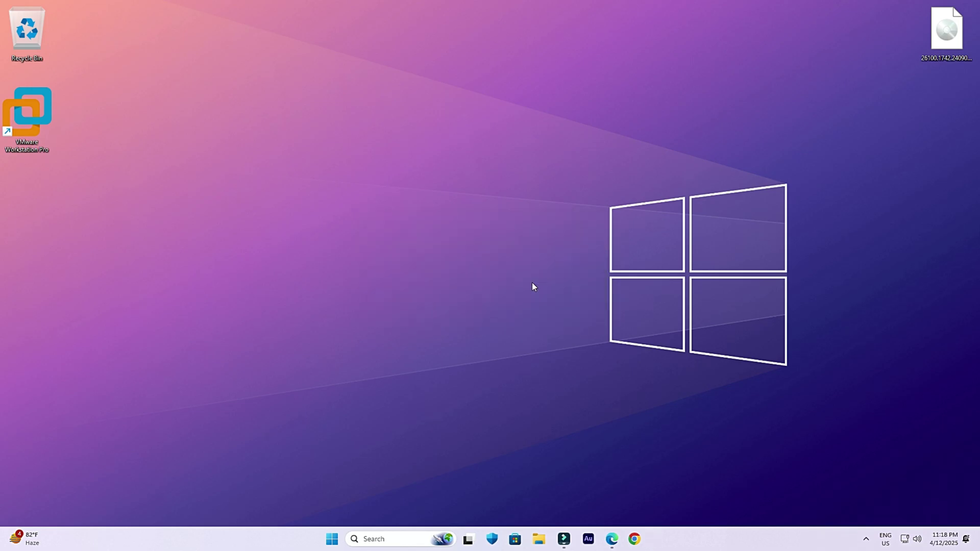
drag(474, 111, 444, 58)
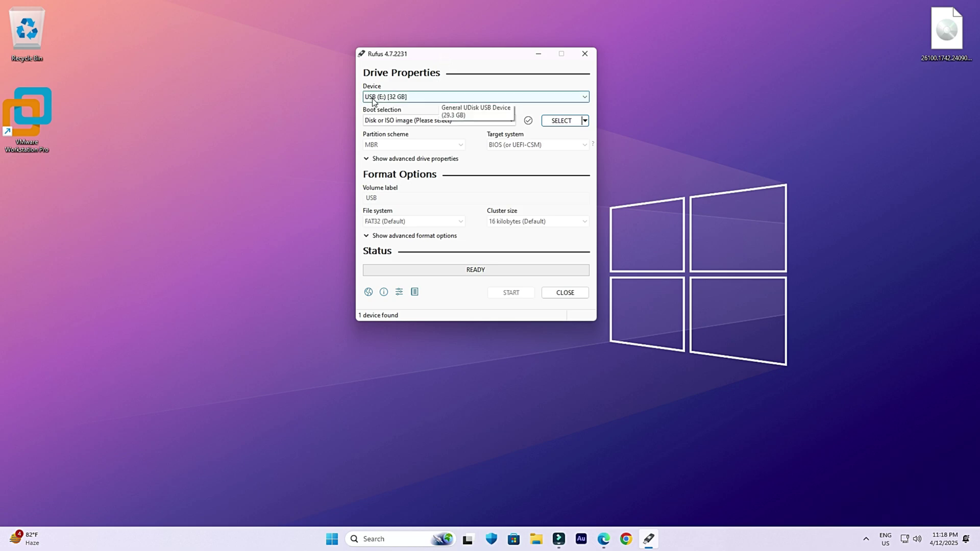
Step: Select the 26100.1742.240906-0331 CLIENT_IOT_LTSC_EVAL x64 ISO from the Desktop as the boot image and keep the partition scheme at GPT
click(474, 122)
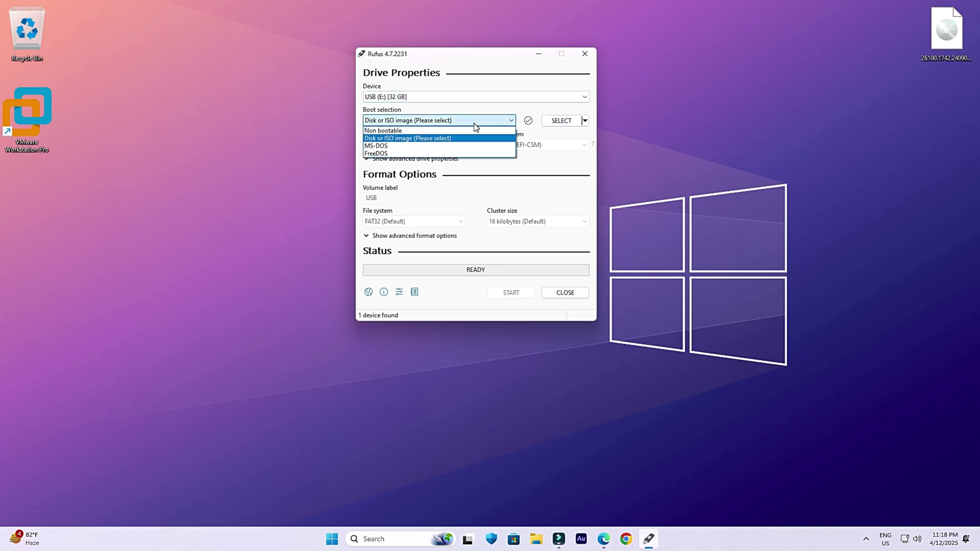
click(474, 124)
click(561, 121)
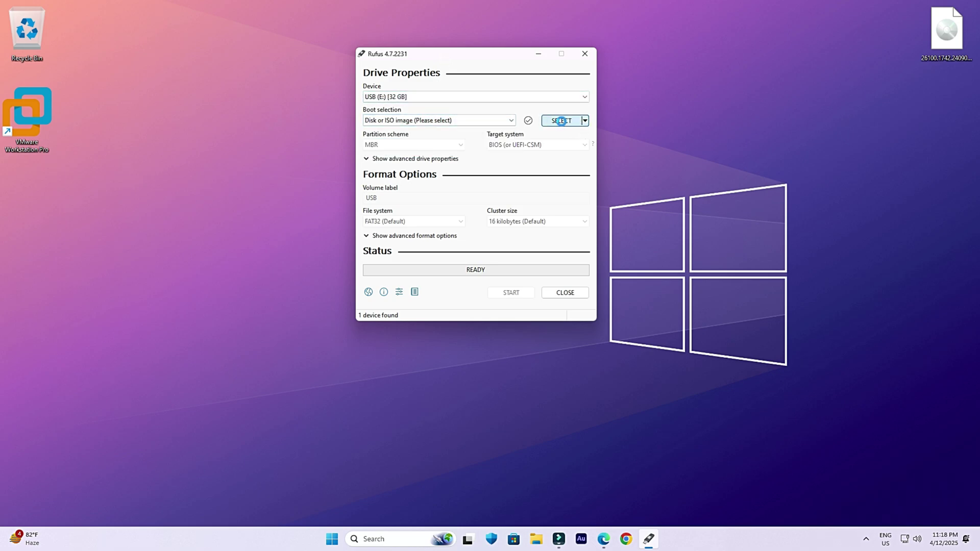
click(402, 161)
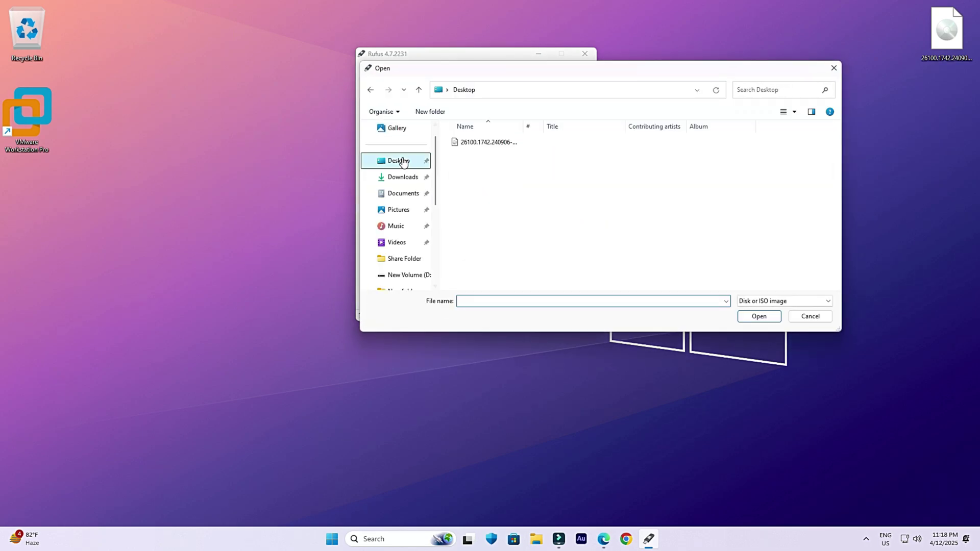
click(937, 36)
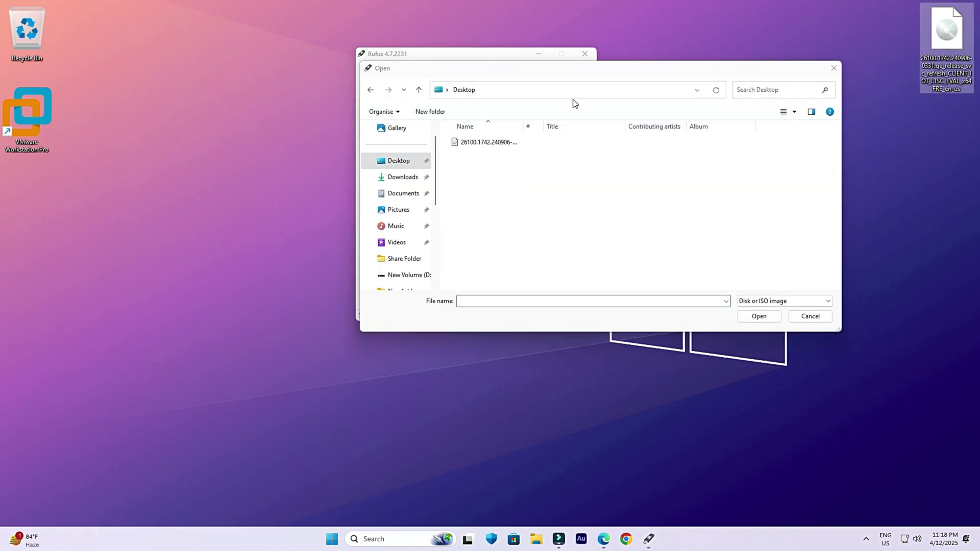
click(480, 142)
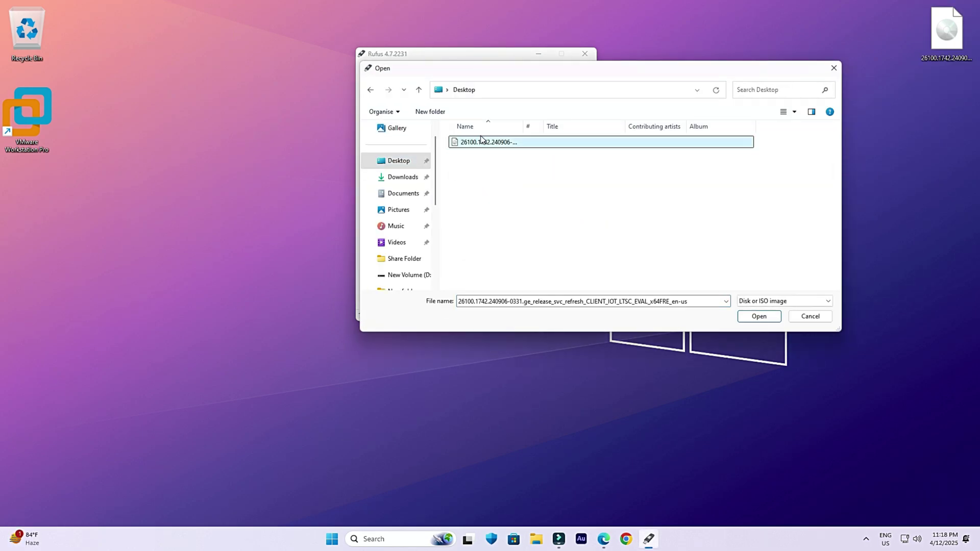
click(754, 316)
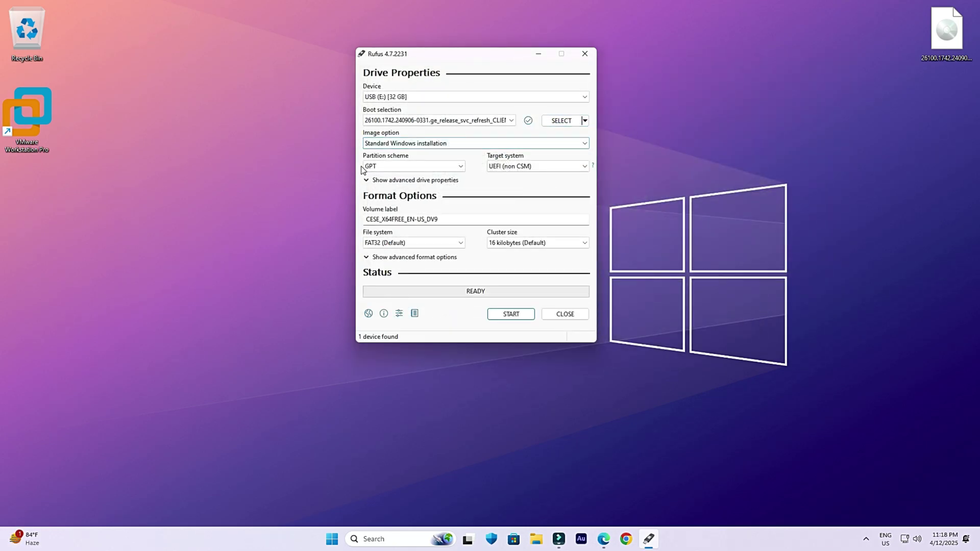
click(380, 168)
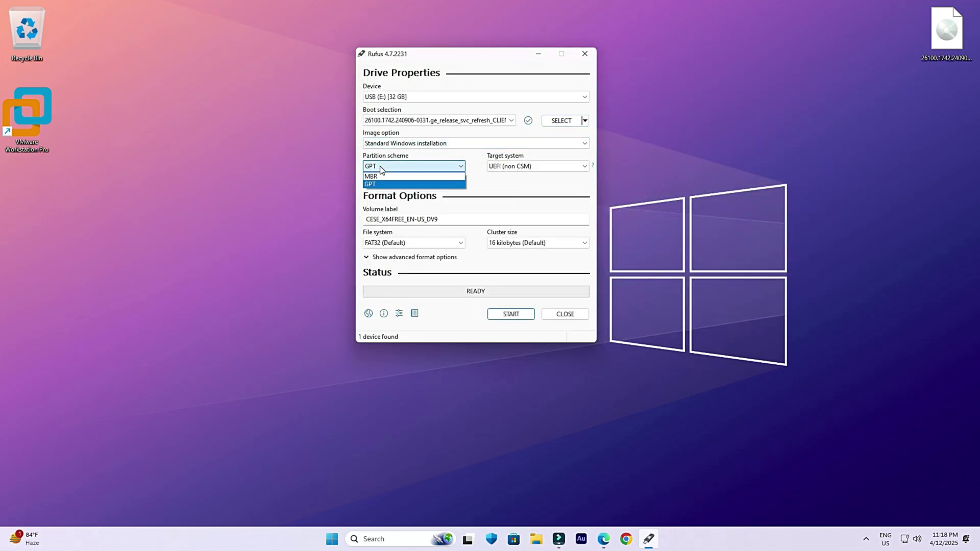
click(380, 169)
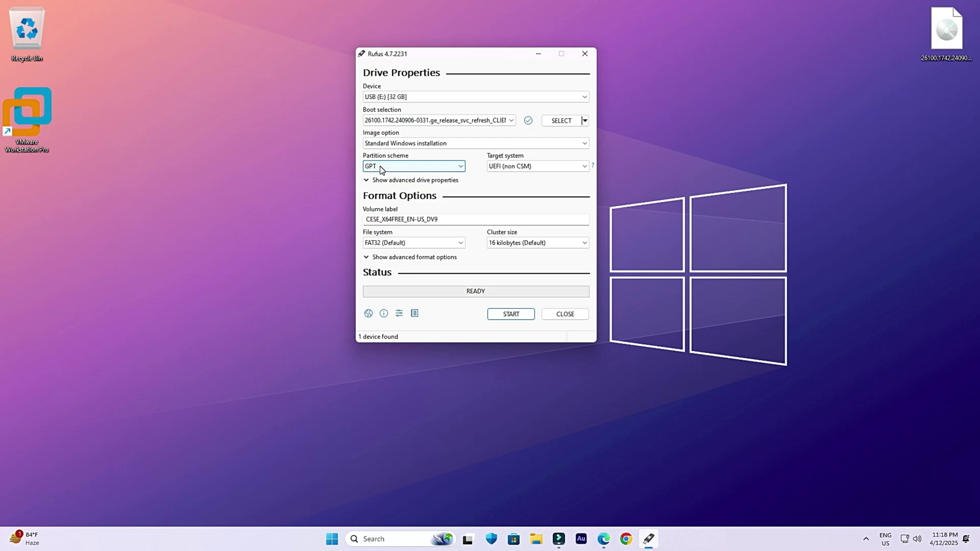
Step: Search Windows for "disk m" and open Disk Management to view the computer's disks
click(332, 539)
text(di)
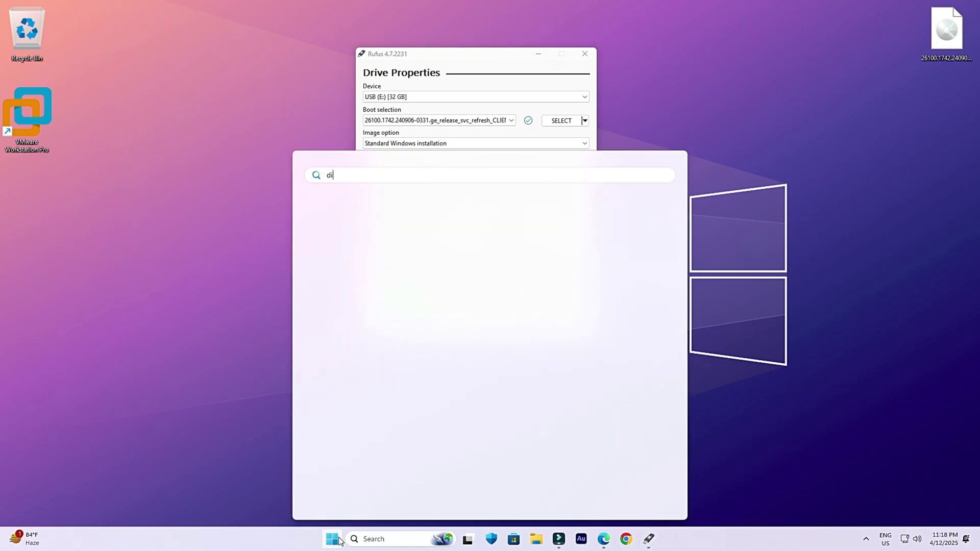
text(sk m)
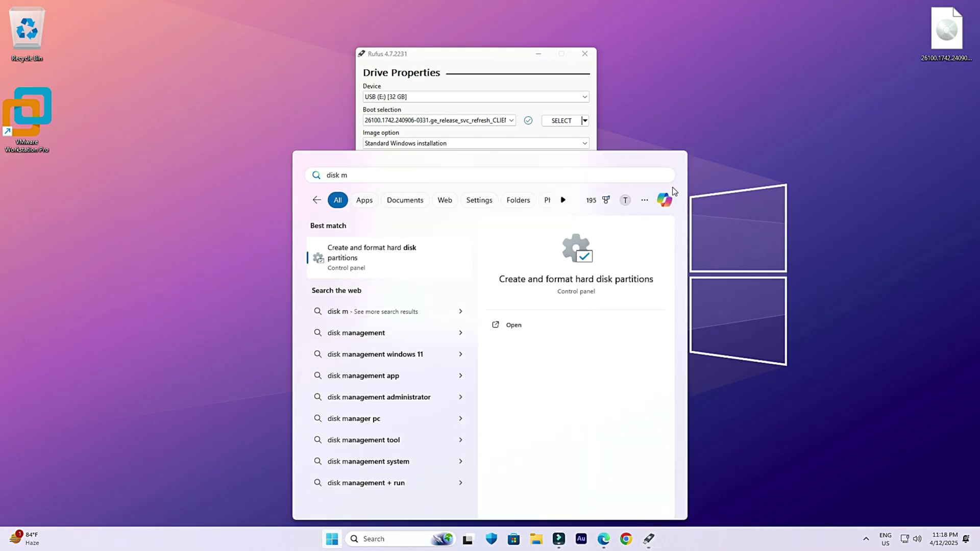
key(Escape)
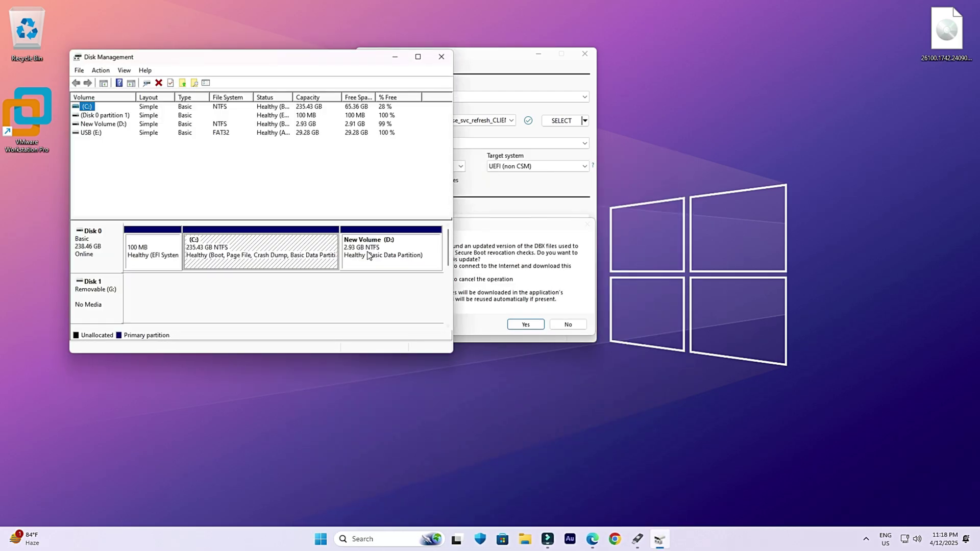
Step: Check the partition style of Disk 0 in its volume properties, and close Disk Management
right_click(86, 247)
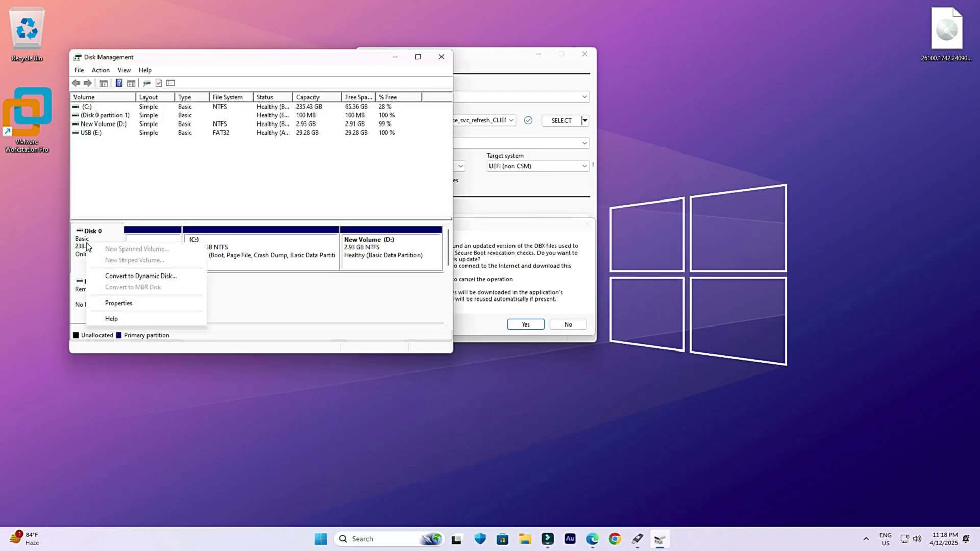
click(117, 305)
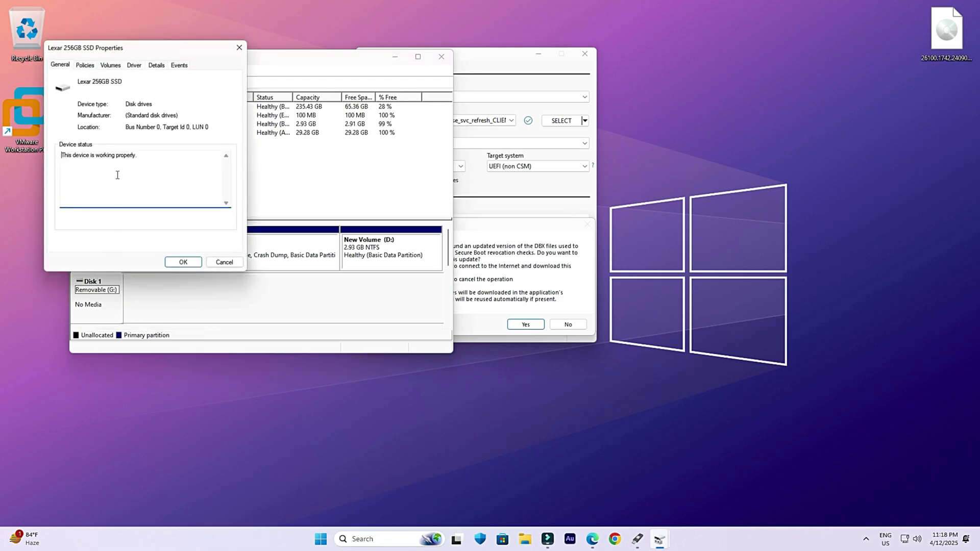
click(111, 65)
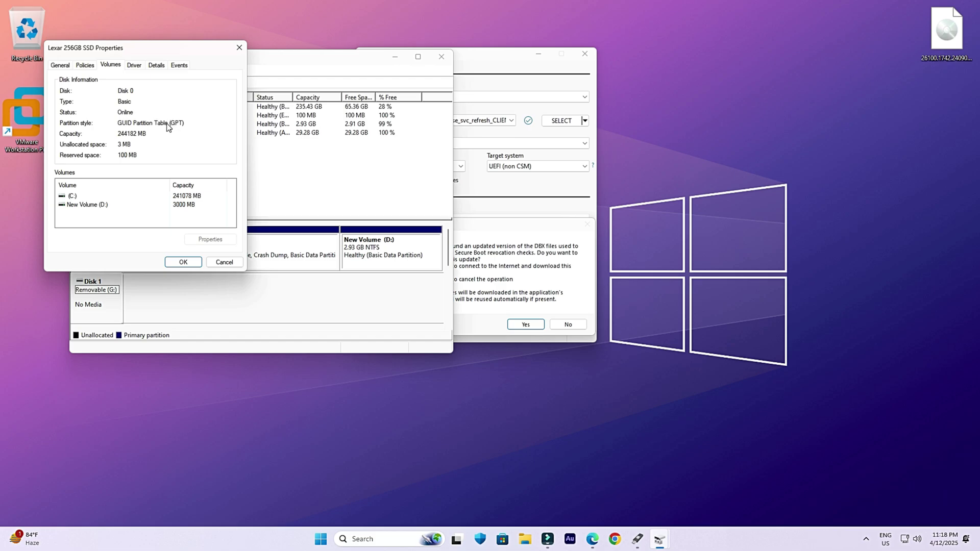
click(239, 49)
click(442, 58)
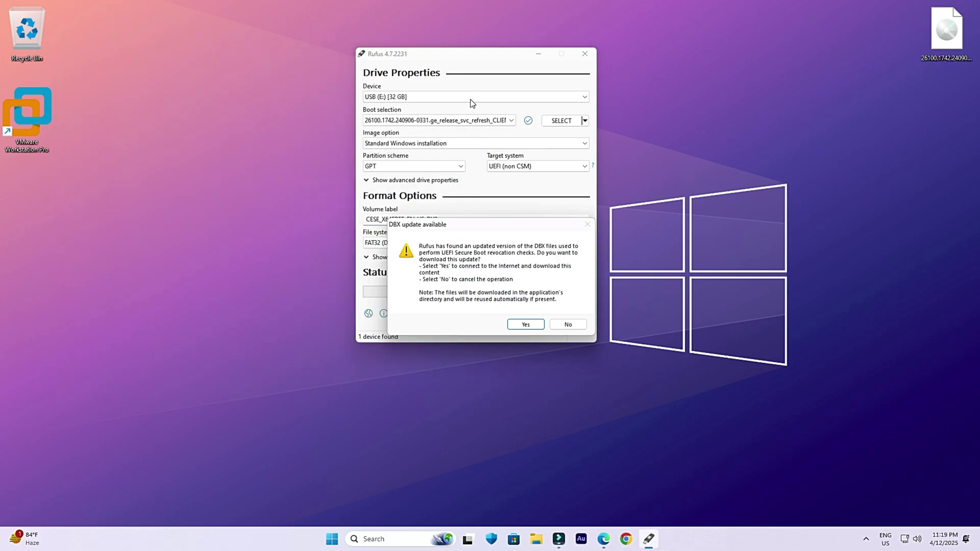
Step: Accept the DBX update download, and keep GPT as the partition scheme with UEFI (non CSM) as the target system
click(535, 325)
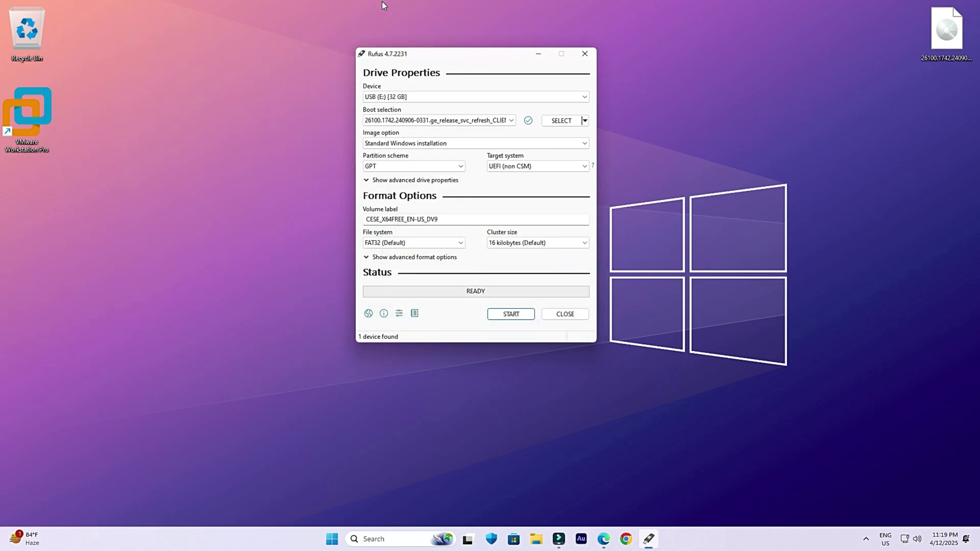
click(385, 165)
click(385, 165)
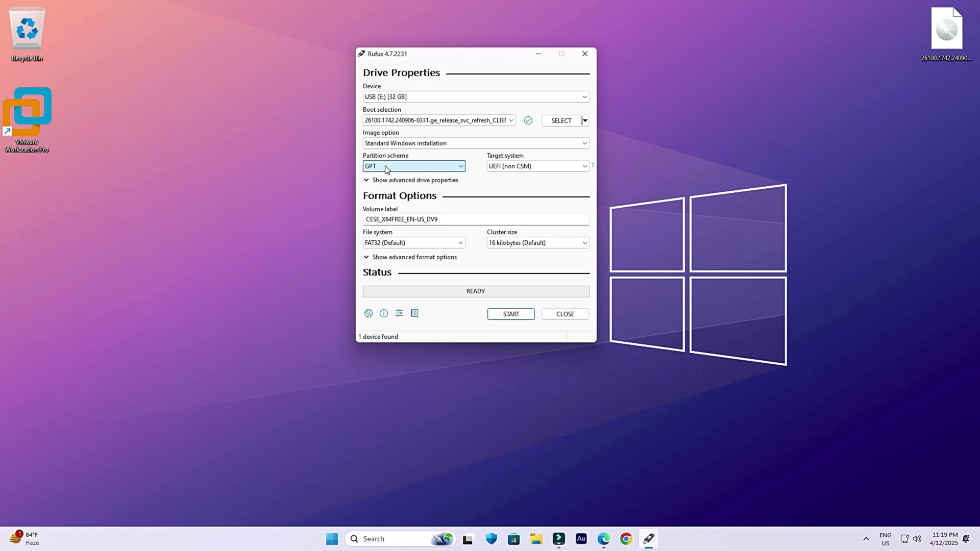
click(511, 167)
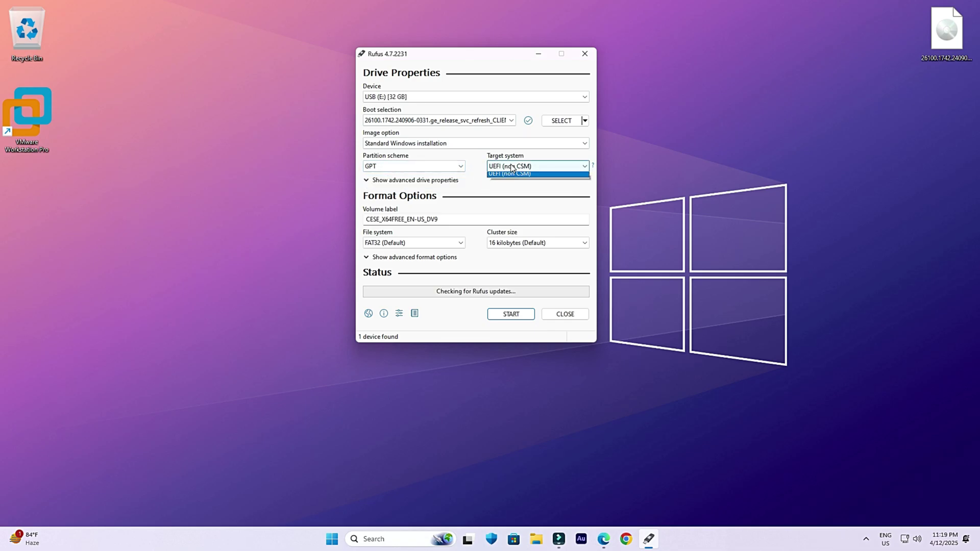
click(511, 167)
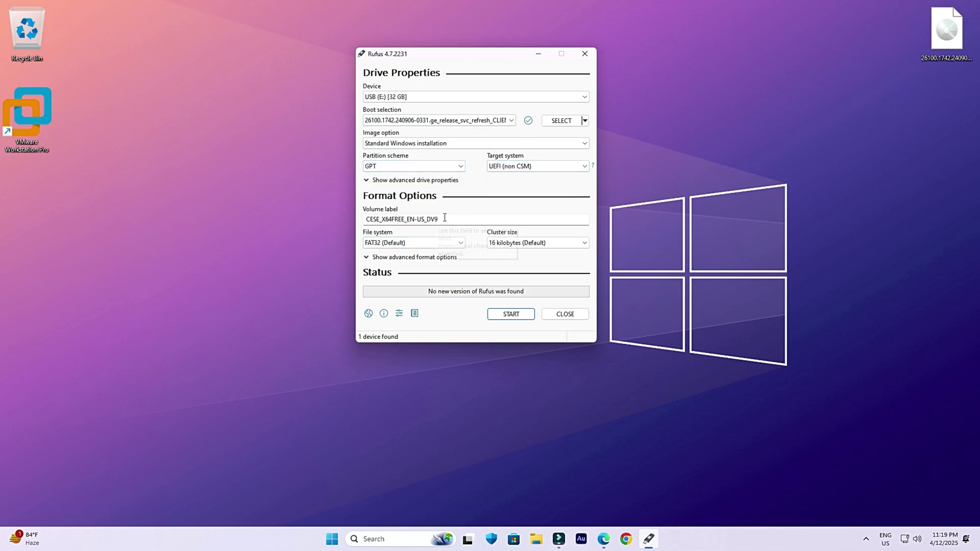
Step: Label the volume "Windows 11 Lite" and write the USB drive with the 4GB+ RAM, Secure Boot, TPM 2.0 and online account requirements removed
drag(444, 217, 359, 222)
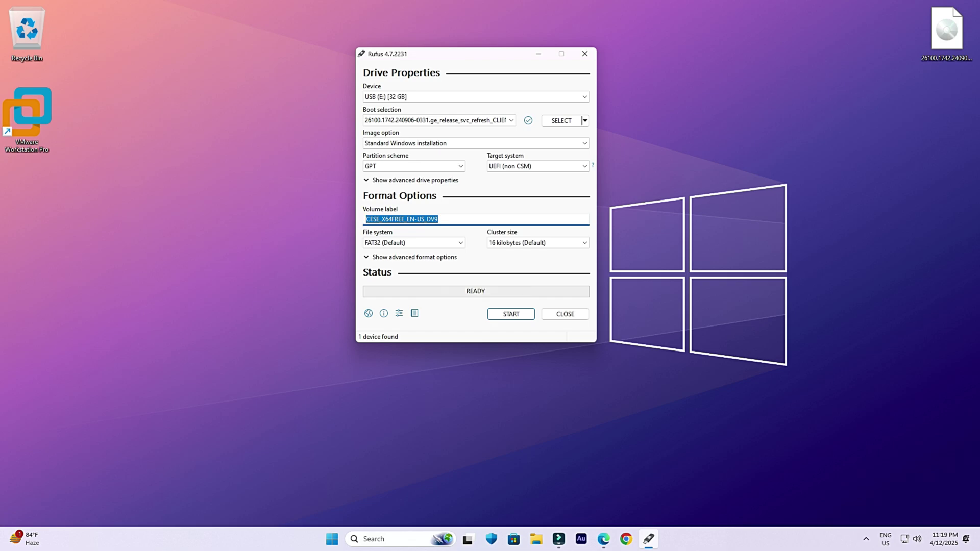
text(Windows 11 Lite)
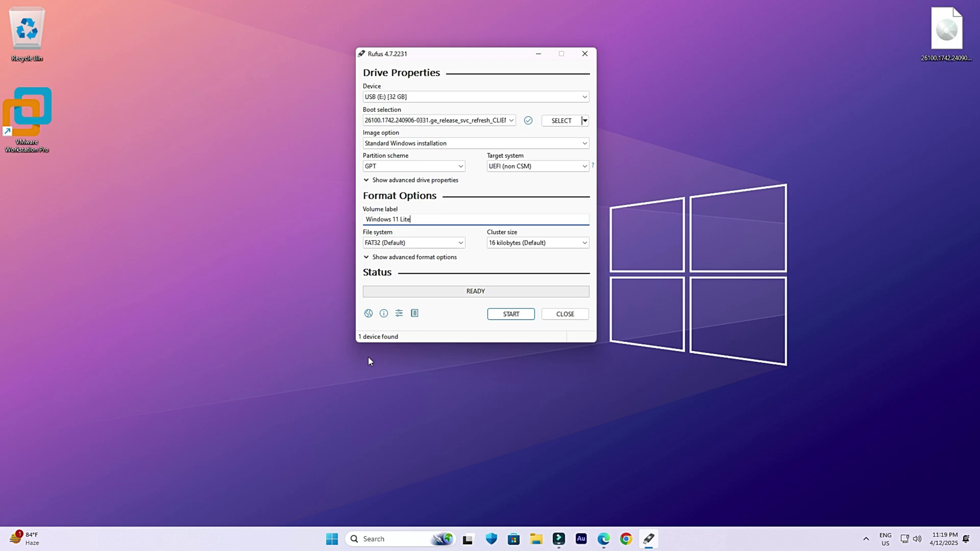
click(509, 314)
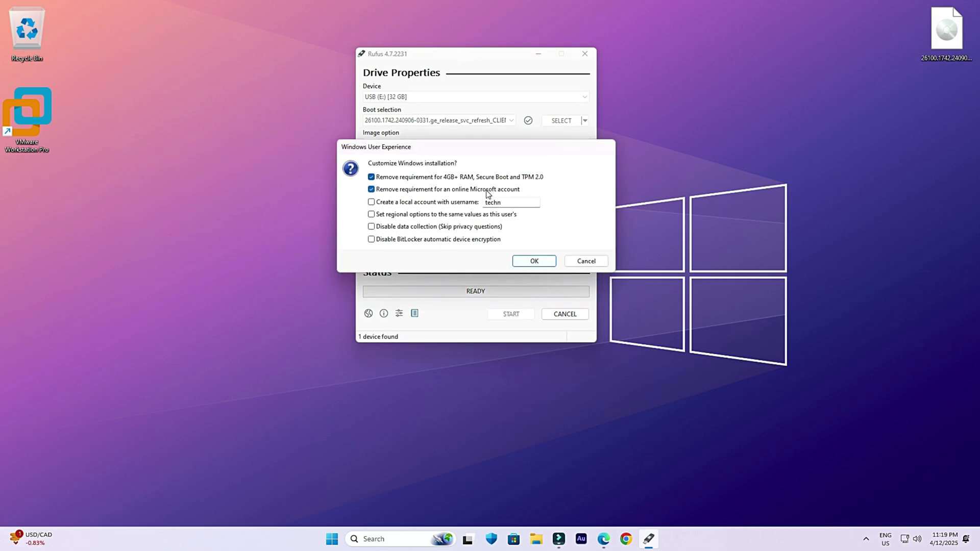
click(533, 262)
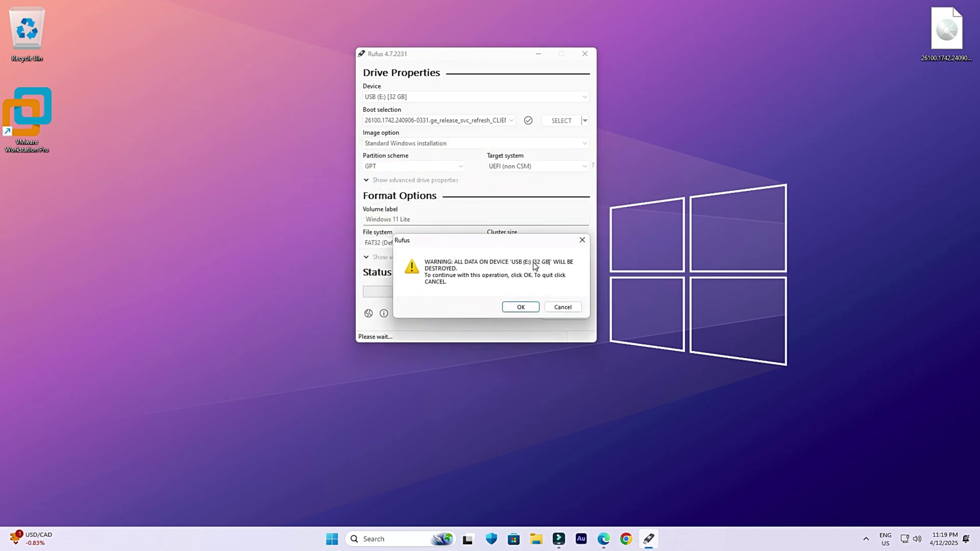
click(520, 307)
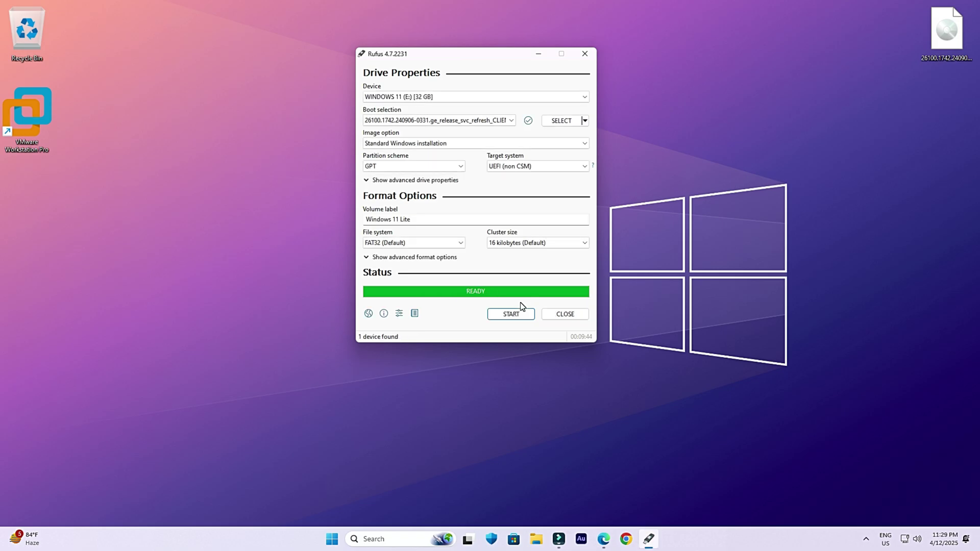
click(576, 318)
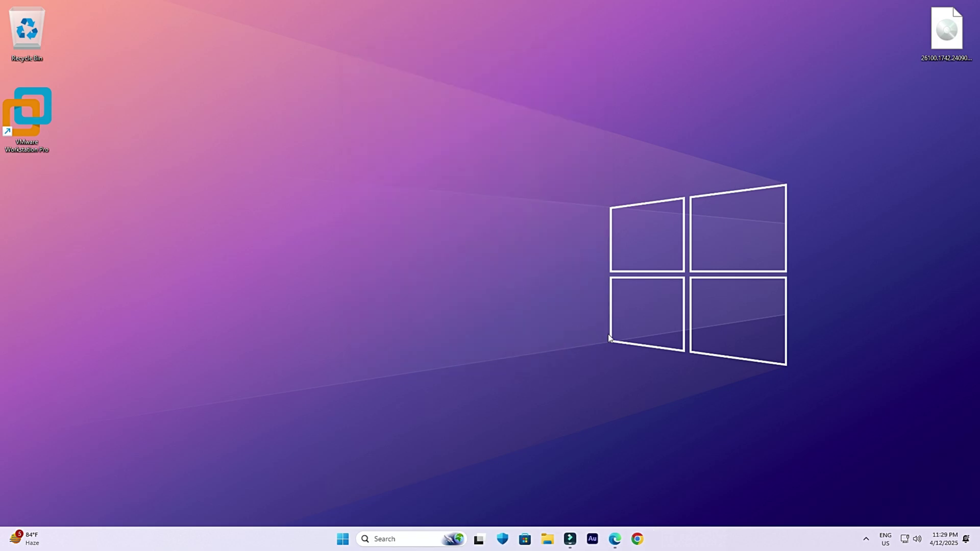
Step: Check the WINDOWS 11 (E:) drive under This PC in File Explorer, and close the window
click(547, 539)
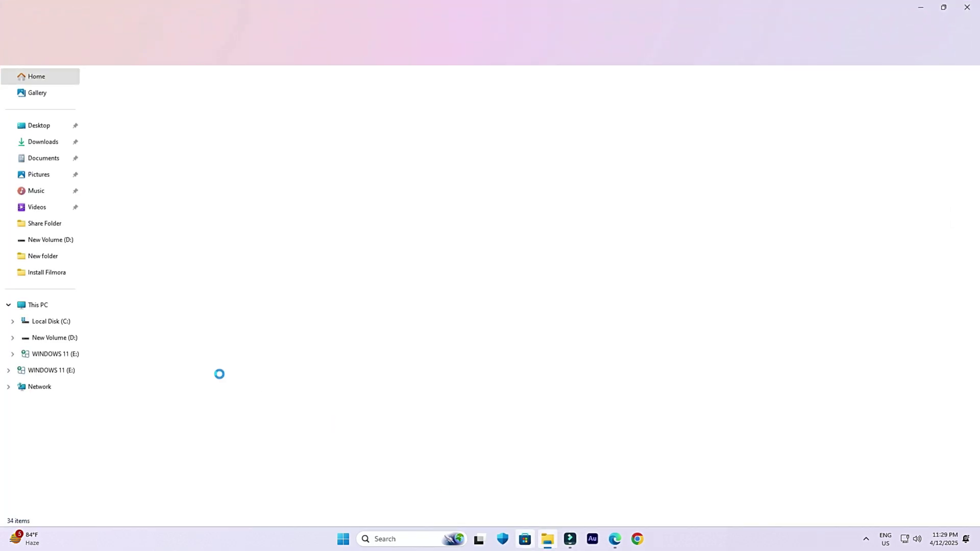
click(34, 305)
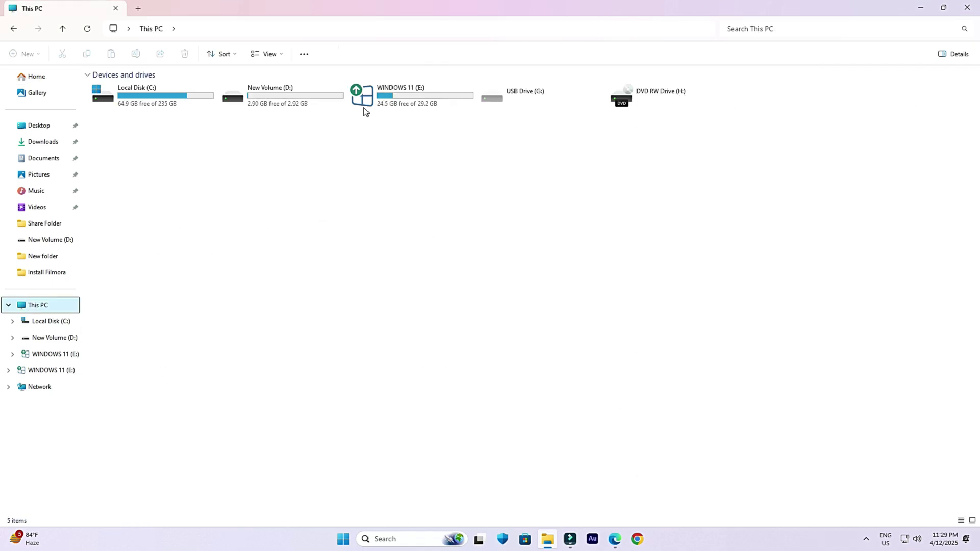
click(384, 98)
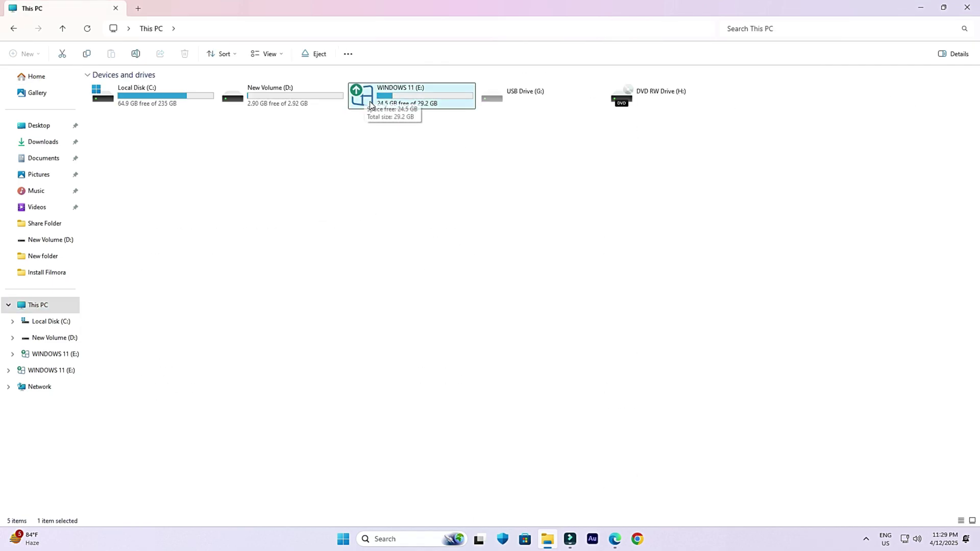
click(967, 7)
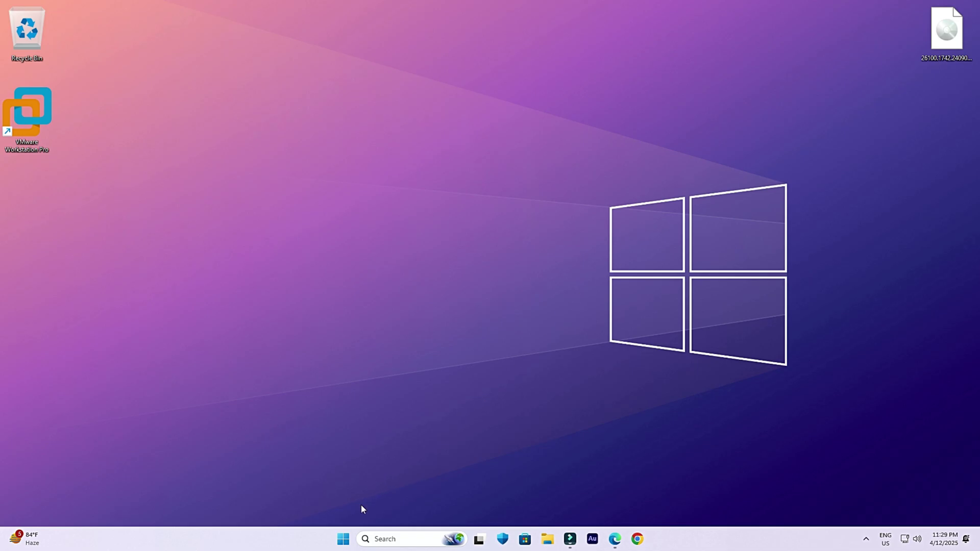
Step: Restart the computer and boot it from the Windows installation media
click(341, 543)
click(616, 504)
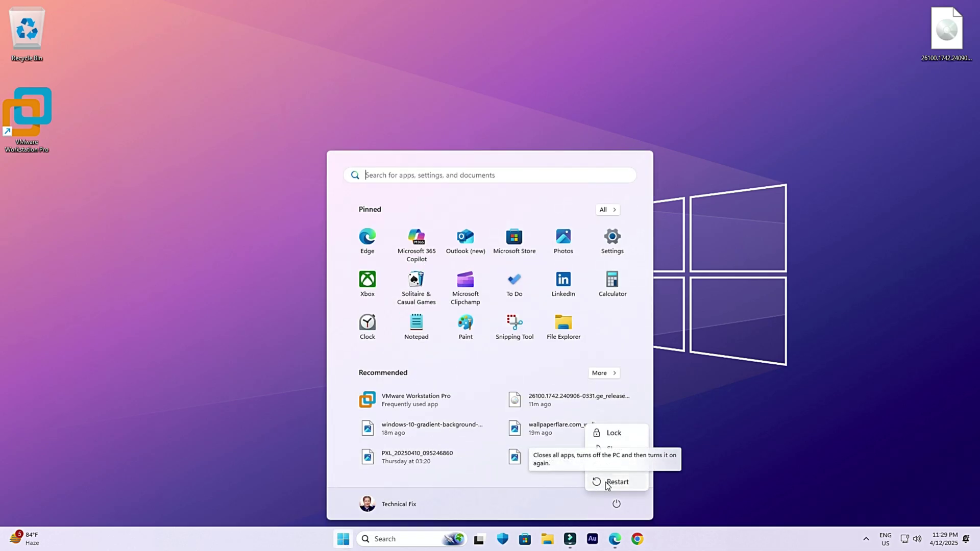
click(605, 481)
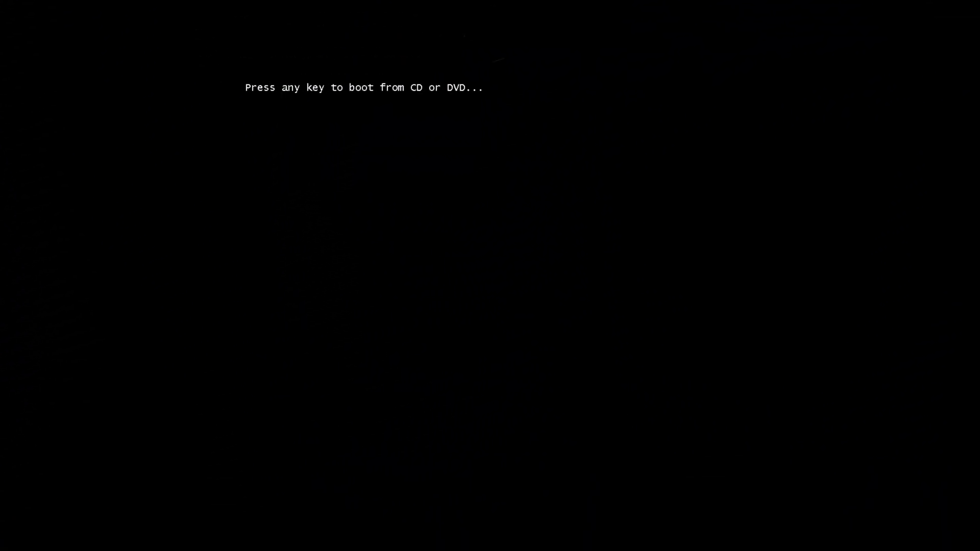
key(Return)
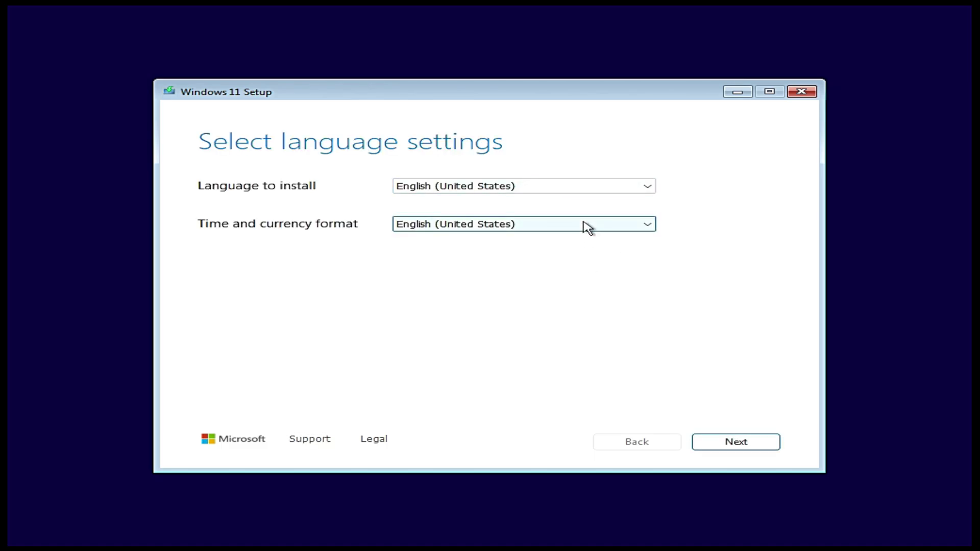
Step: Accept English (United States) for the setup language and time format, and US as the keyboard input method
click(741, 442)
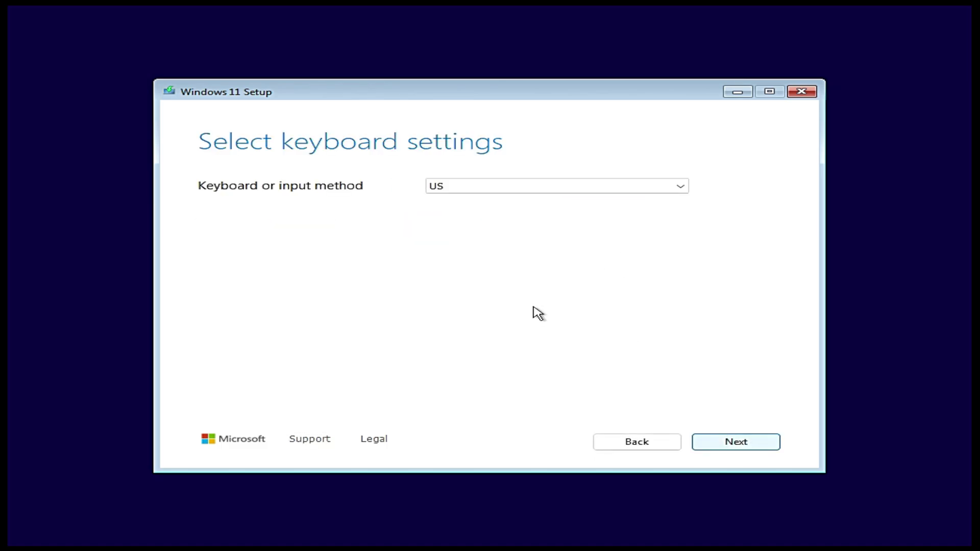
click(468, 186)
click(693, 389)
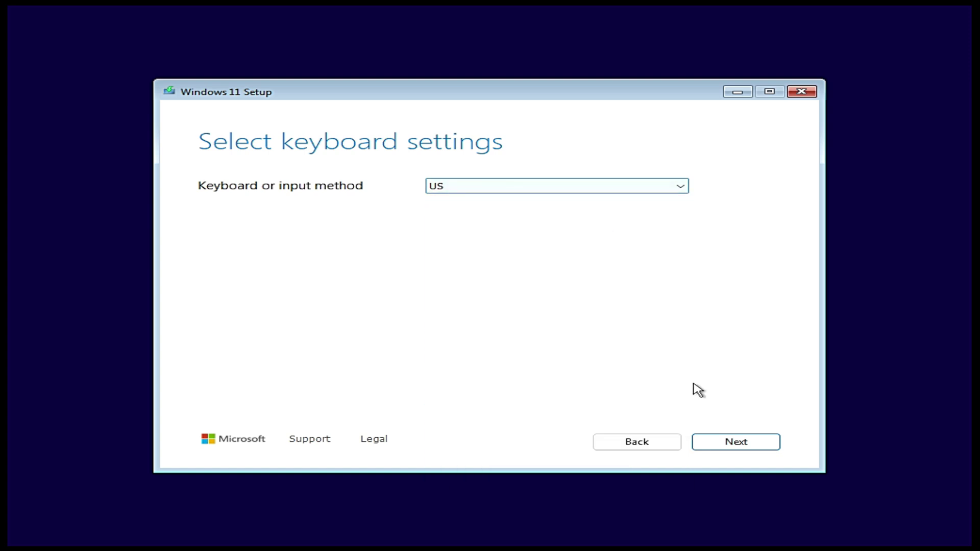
click(734, 443)
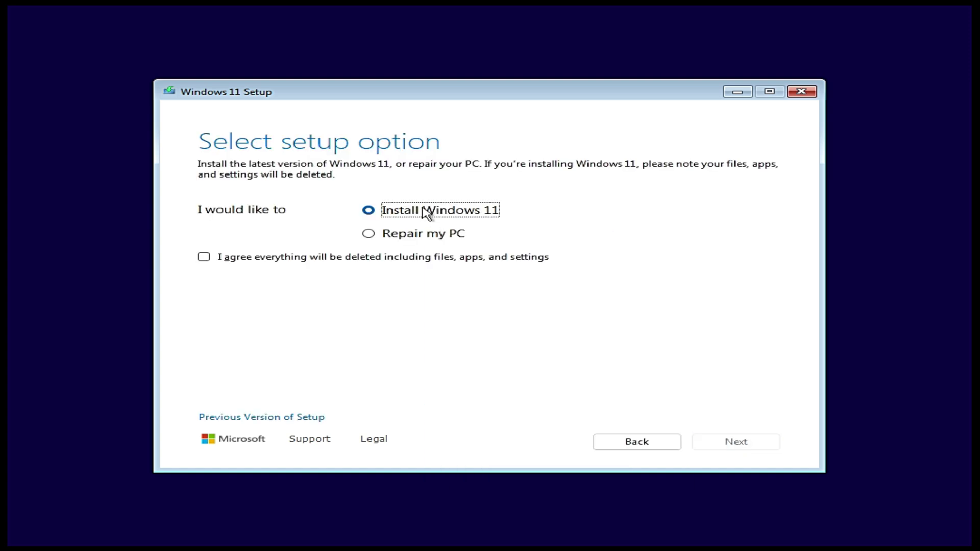
Step: Choose to install Windows 11, agree to deleting all files, apps and settings, and start the IoT Enterprise LTSC Evaluation installation
click(203, 256)
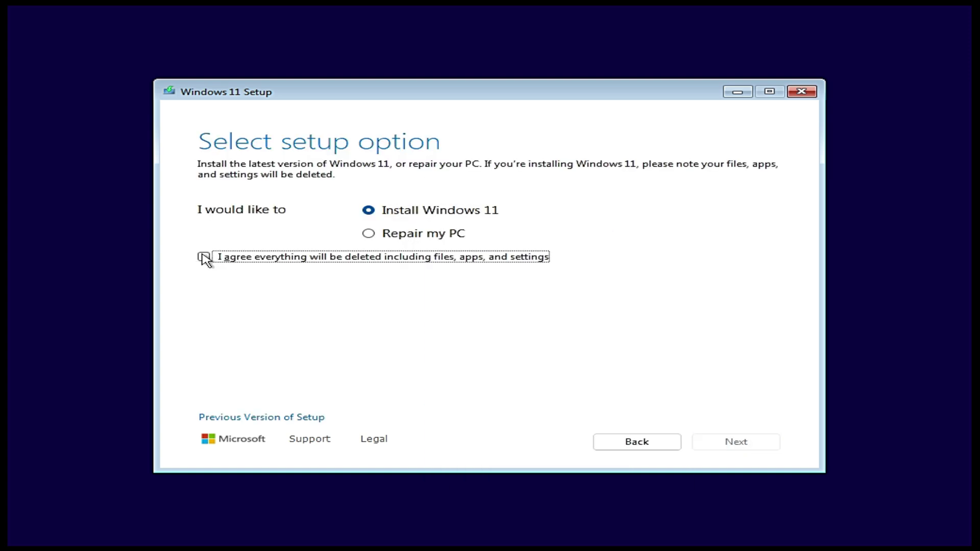
click(751, 442)
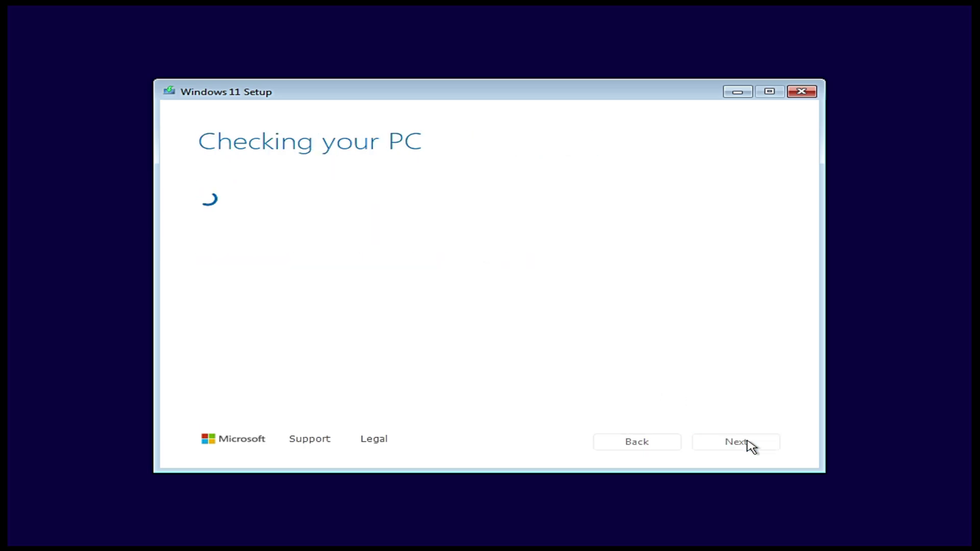
click(751, 445)
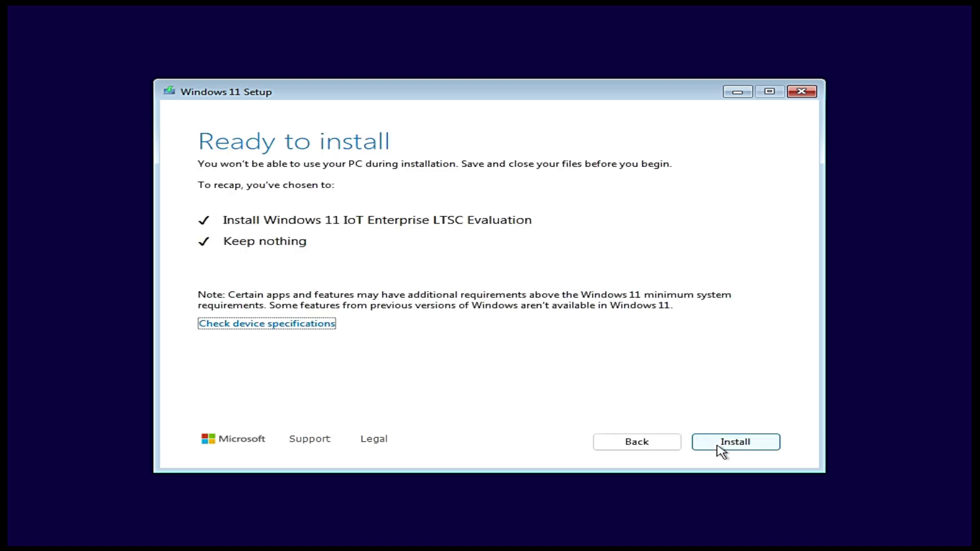
click(735, 442)
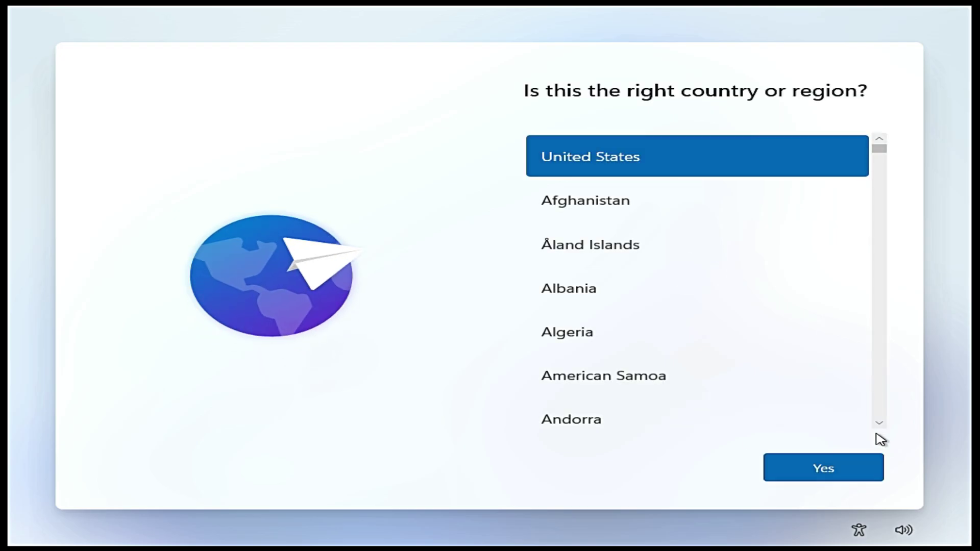
Step: Confirm United States as the region and US as the keyboard layout, and continue to the account sign-in
click(843, 475)
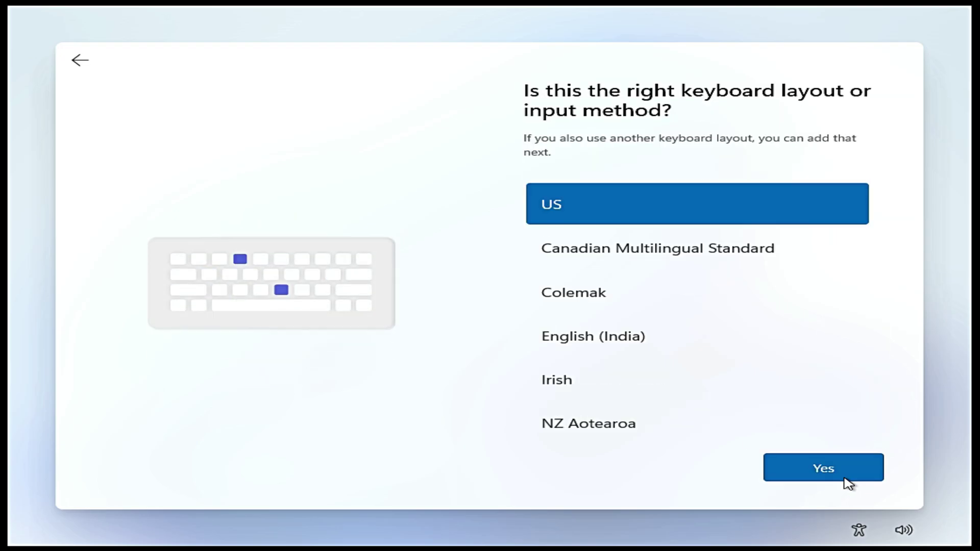
click(844, 478)
click(845, 479)
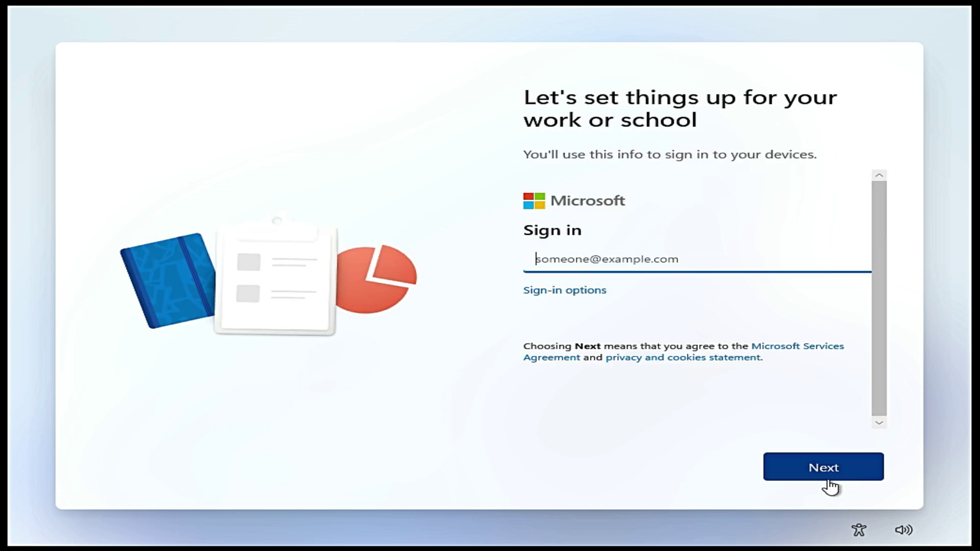
Step: Use the sign-in options to create a local account named "Technical Fix", and enter and confirm the account password
click(566, 291)
click(579, 315)
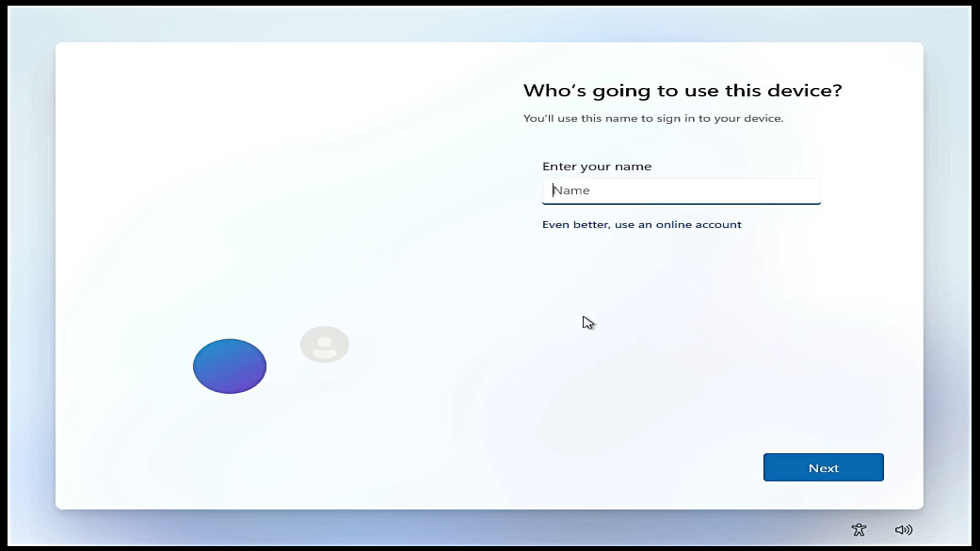
text(Technical Fix)
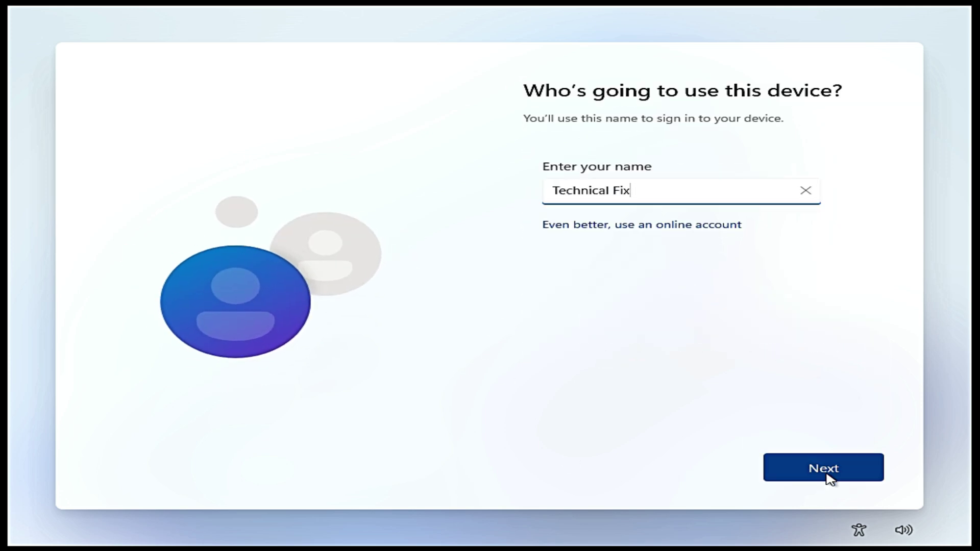
click(825, 475)
text(*********)
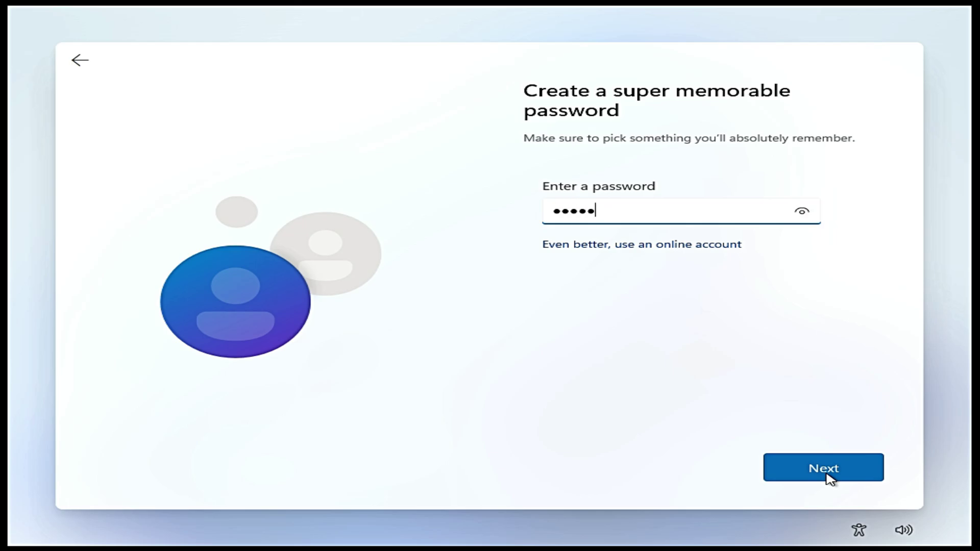
click(826, 474)
text(*)
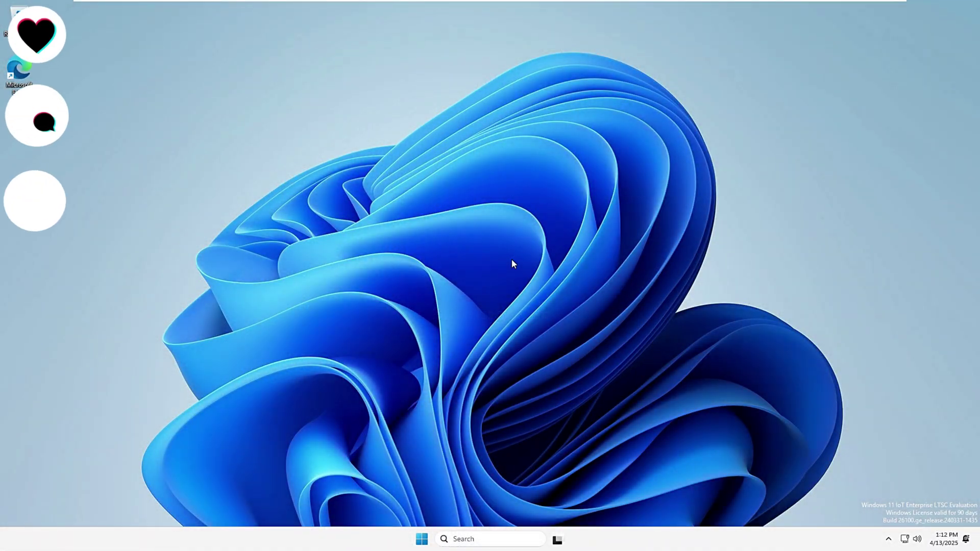
Step: Search Windows for "about", open About your PC, and check the edition in the Windows specifications
click(421, 540)
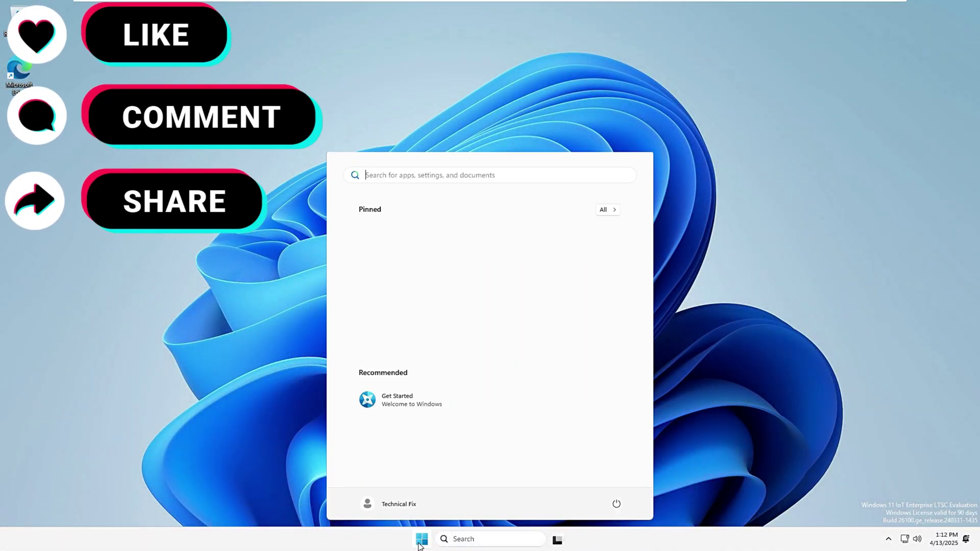
text(about)
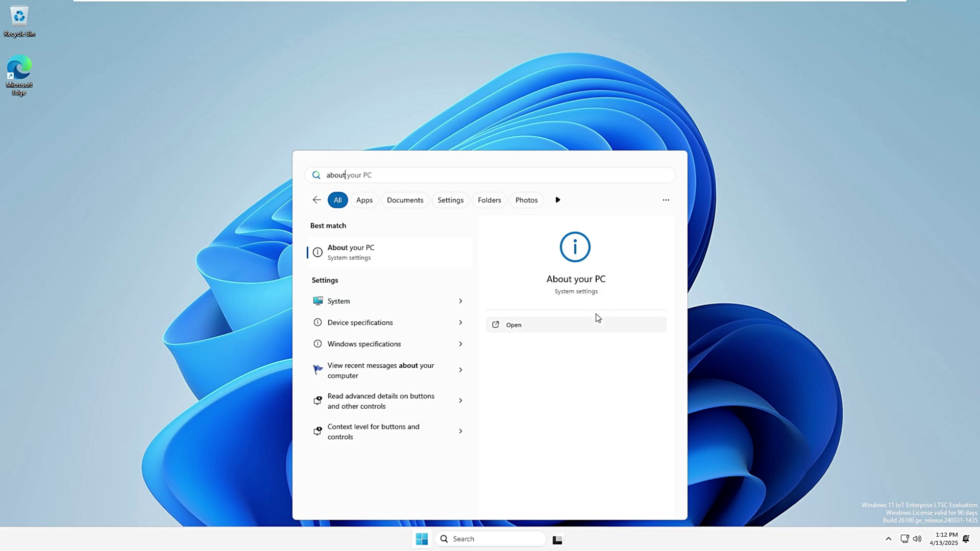
click(577, 272)
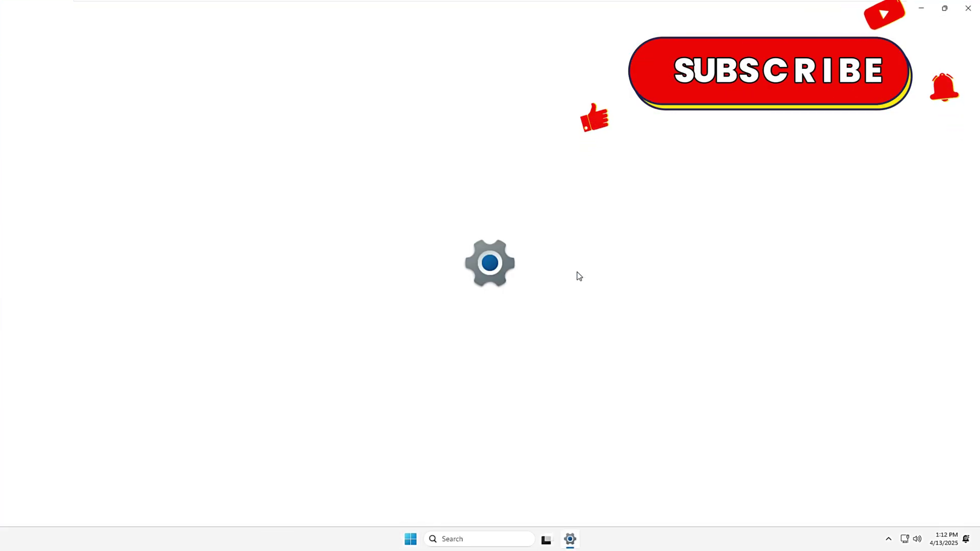
scroll(579, 276, down, 3)
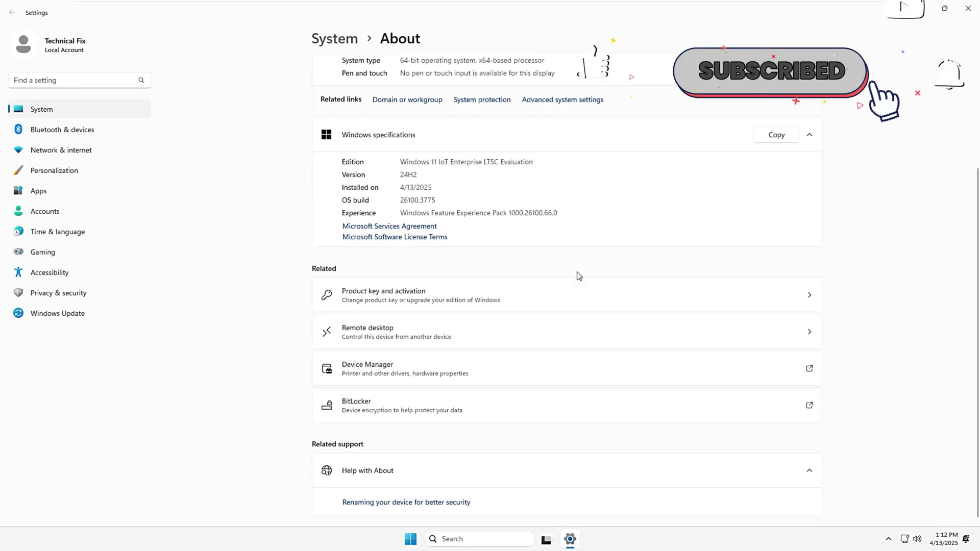
drag(401, 161, 499, 161)
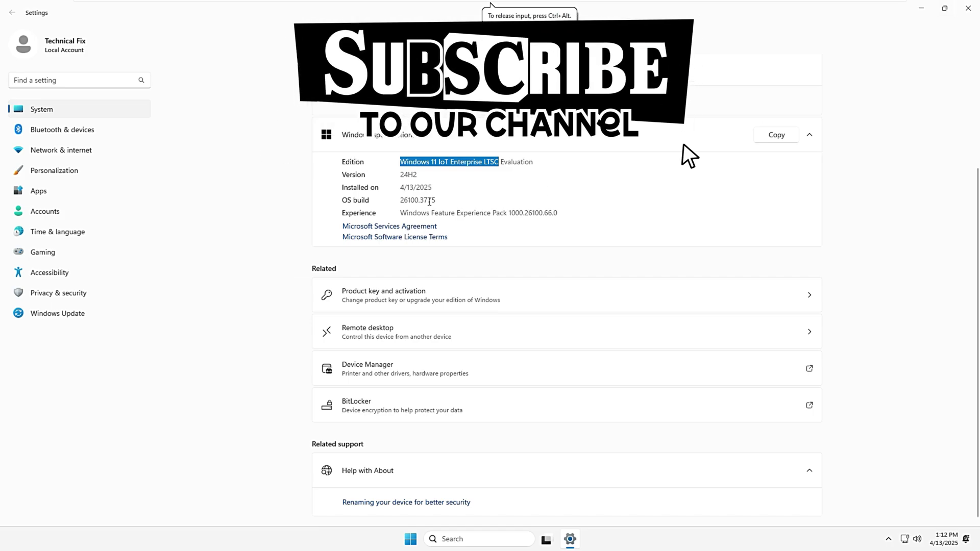
click(503, 160)
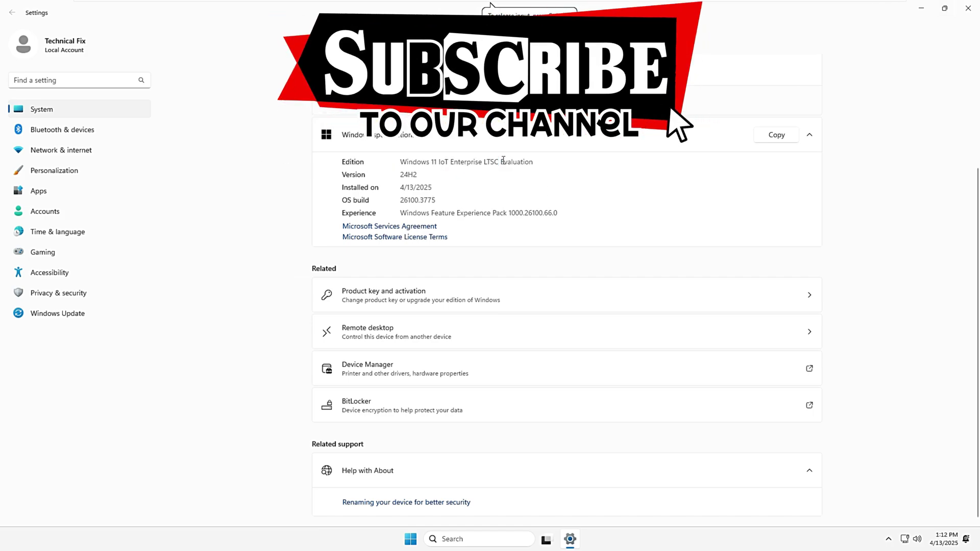